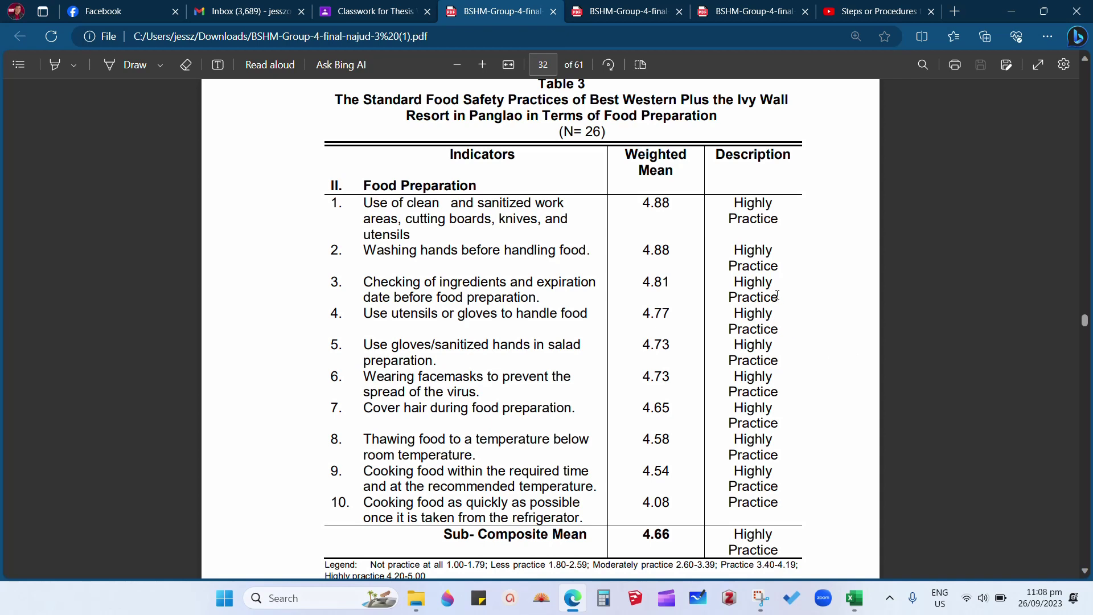
# Circle the Weighted Mean column header in blue ink, then erase that ellipse
pyautogui.click(122, 65)
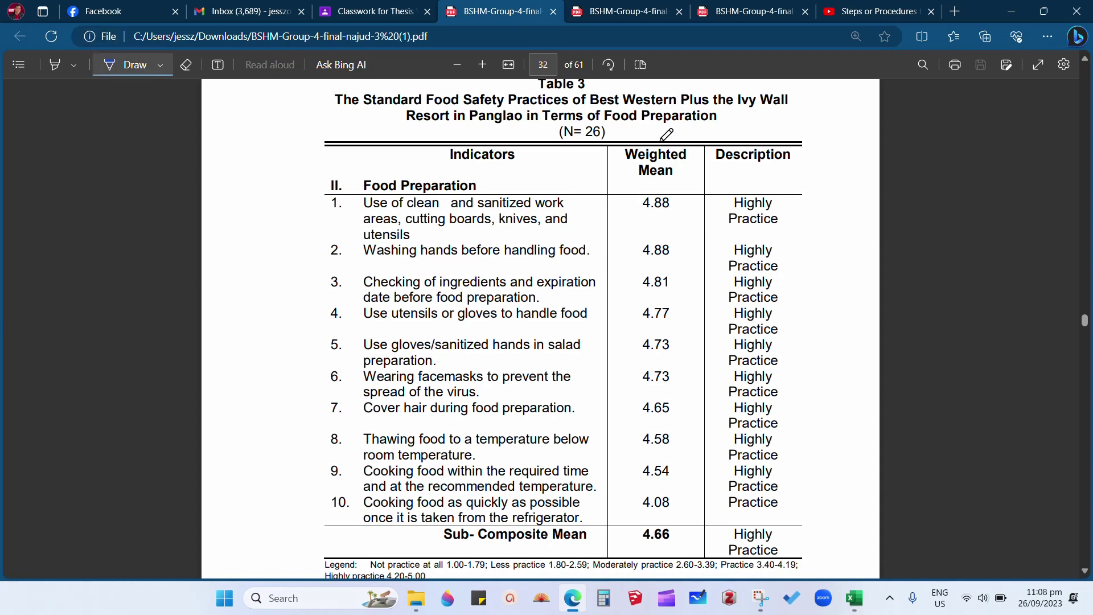
pyautogui.moveTo(666, 134)
pyautogui.mouseDown()
pyautogui.moveTo(721, 164)
pyautogui.moveTo(605, 136)
pyautogui.mouseUp()
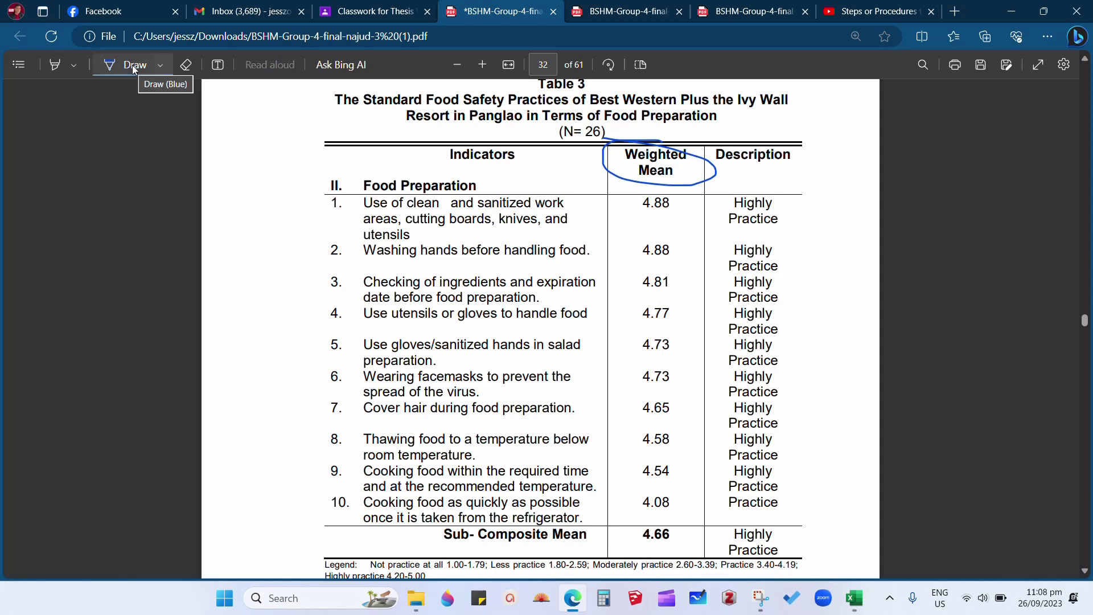
pyautogui.click(186, 65)
pyautogui.moveTo(652, 134); pyautogui.dragTo(604, 160)
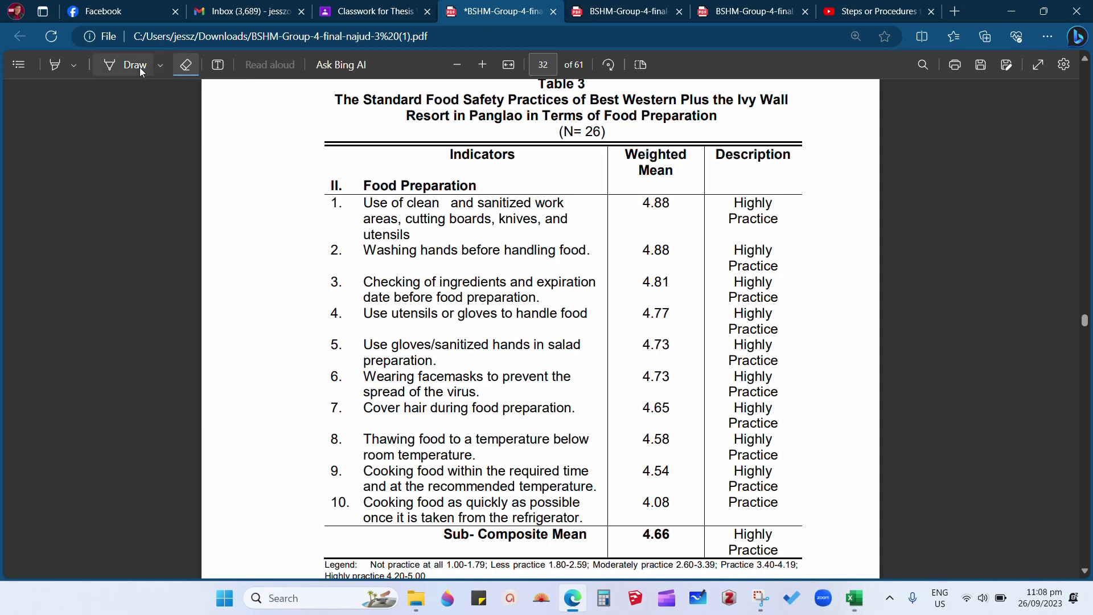
# Switch the pen to red and circle 'Food Preparation' in the Table 3 title
pyautogui.click(161, 66)
pyautogui.click(199, 148)
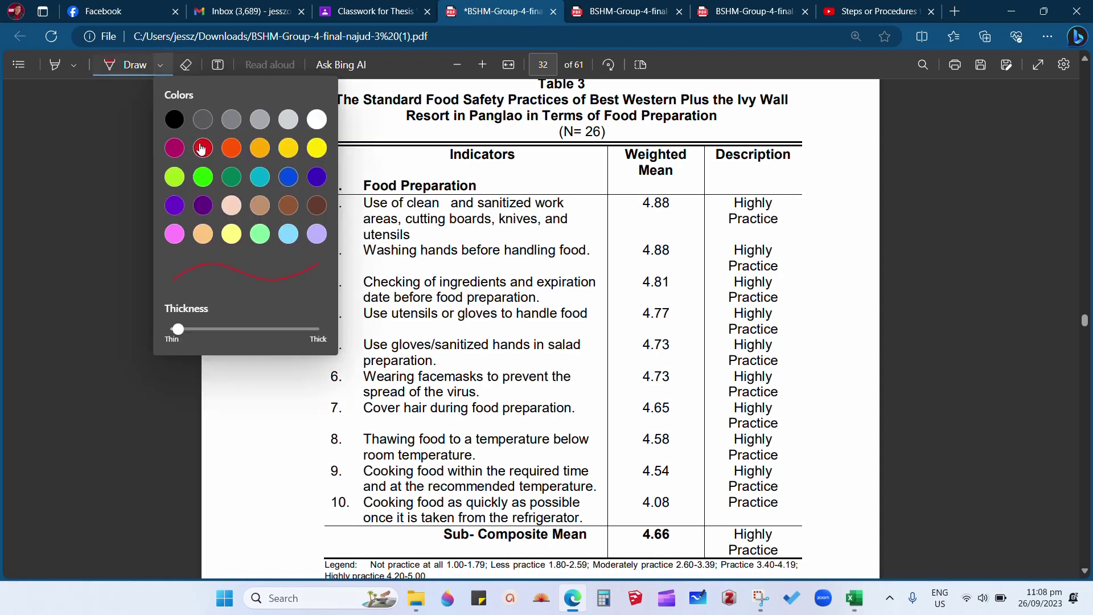
pyautogui.click(598, 169)
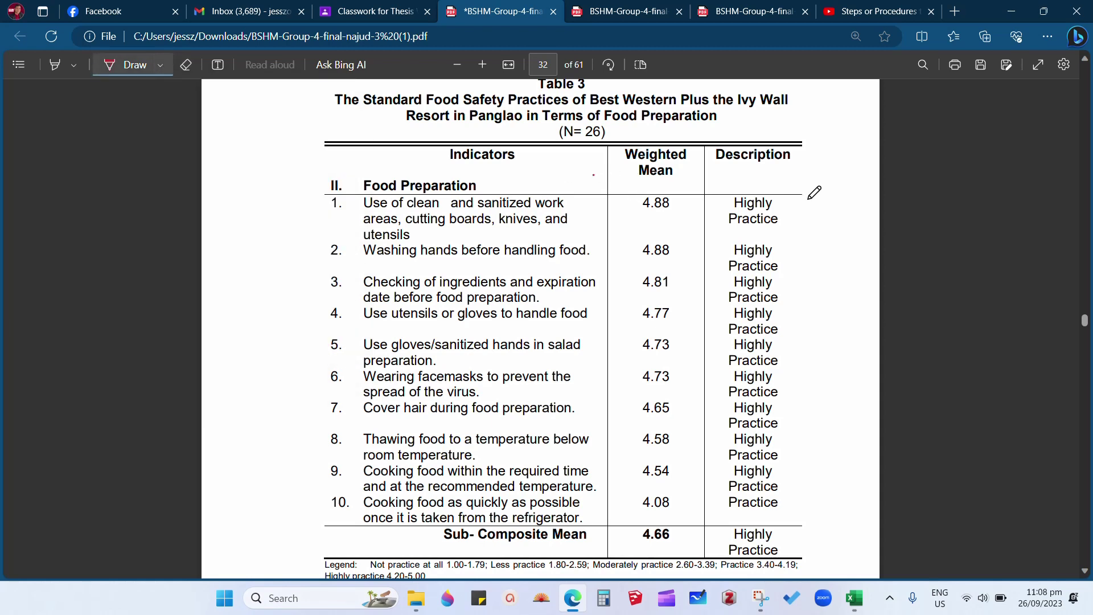
pyautogui.click(185, 64)
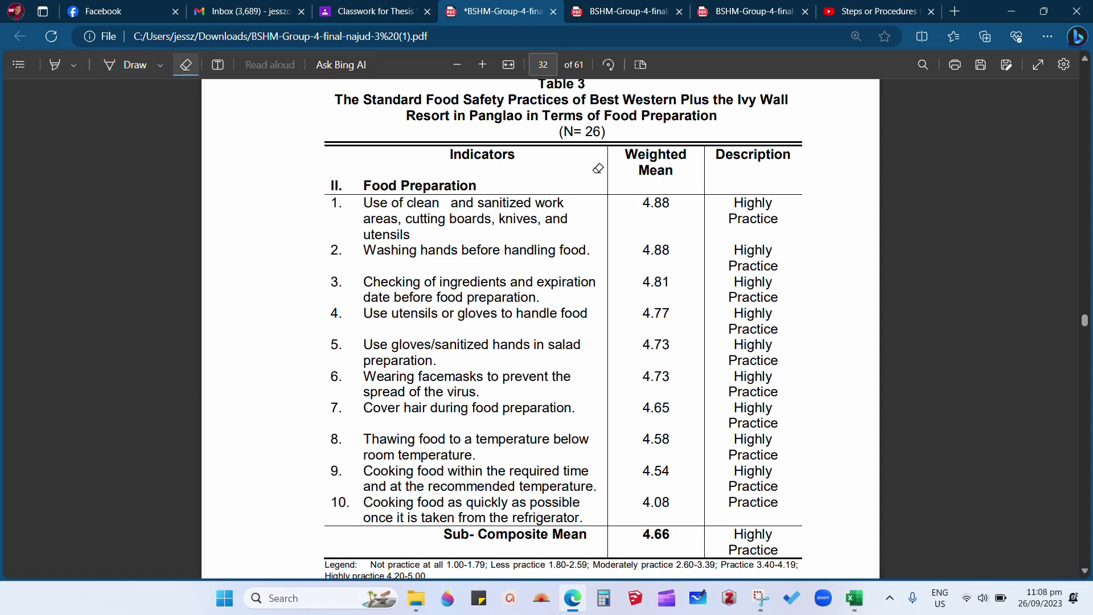
pyautogui.click(134, 69)
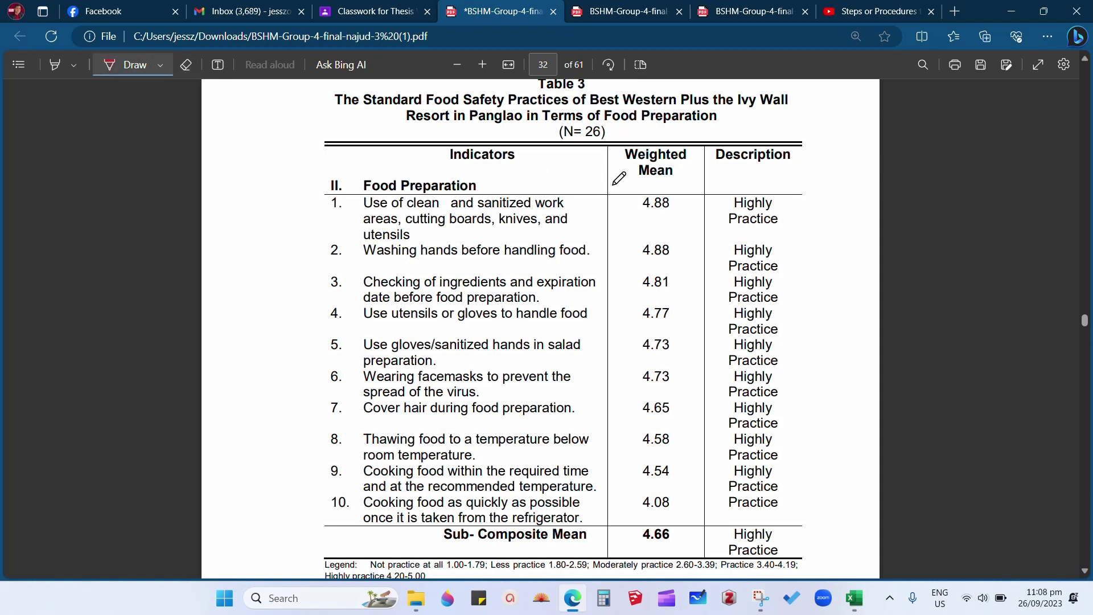
pyautogui.scroll(2, 660, 214)
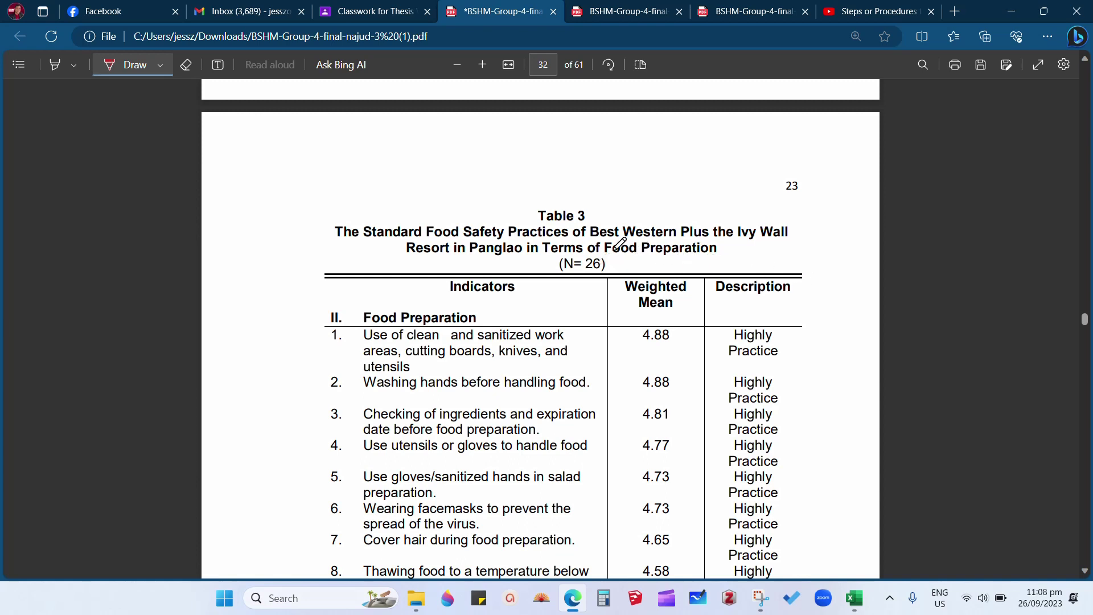
pyautogui.moveTo(603, 251)
pyautogui.mouseDown()
pyautogui.moveTo(644, 259)
pyautogui.moveTo(727, 242)
pyautogui.moveTo(616, 233)
pyautogui.moveTo(605, 255)
pyautogui.mouseUp()
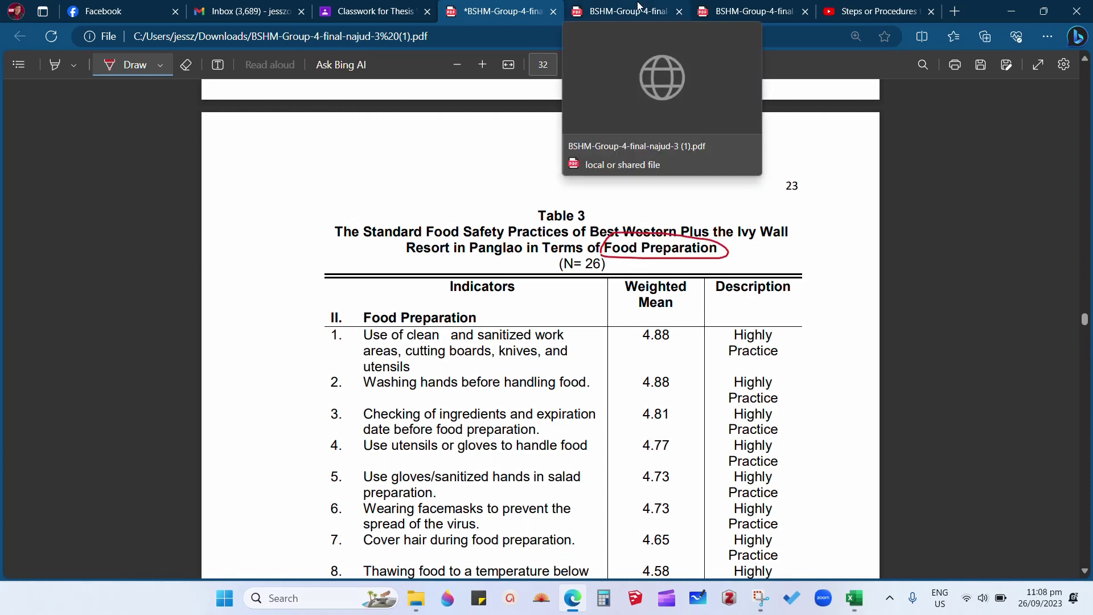
pyautogui.click(740, 11)
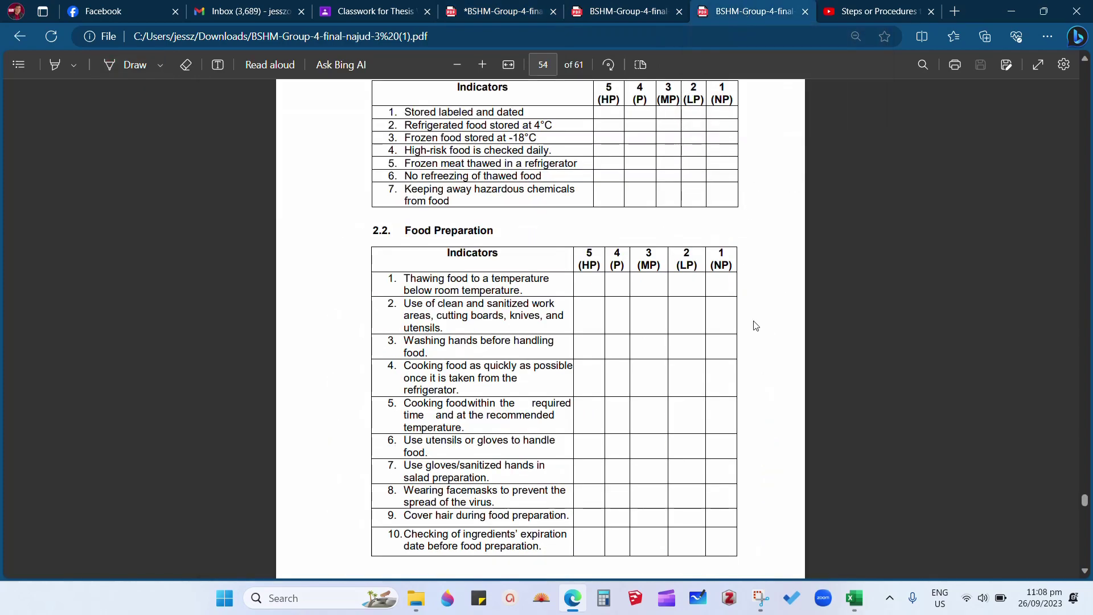
pyautogui.scroll(8, 748, 326)
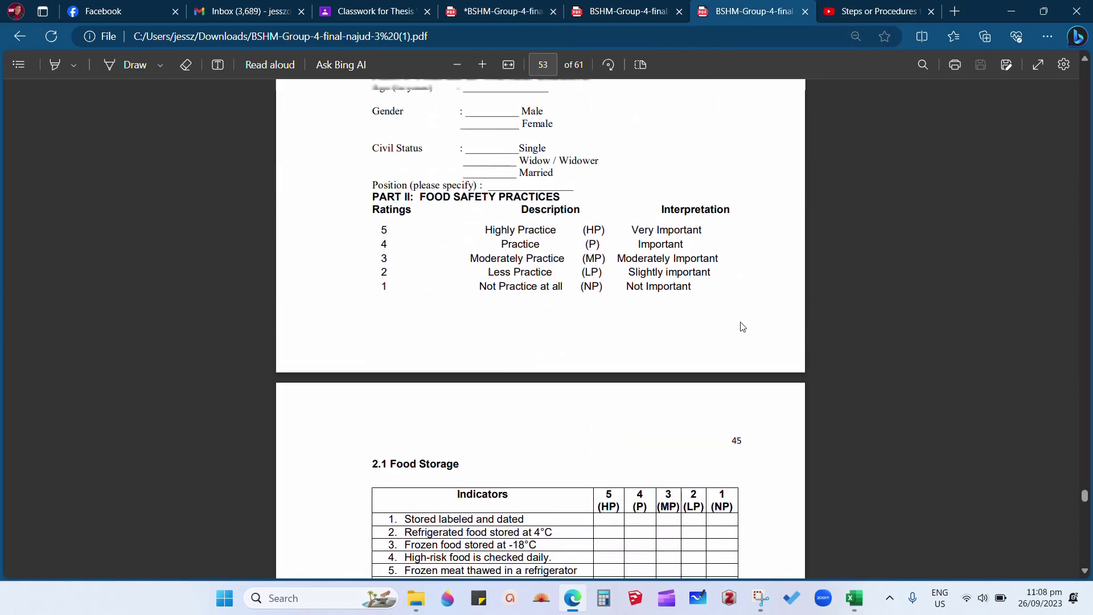
pyautogui.scroll(8, 743, 326)
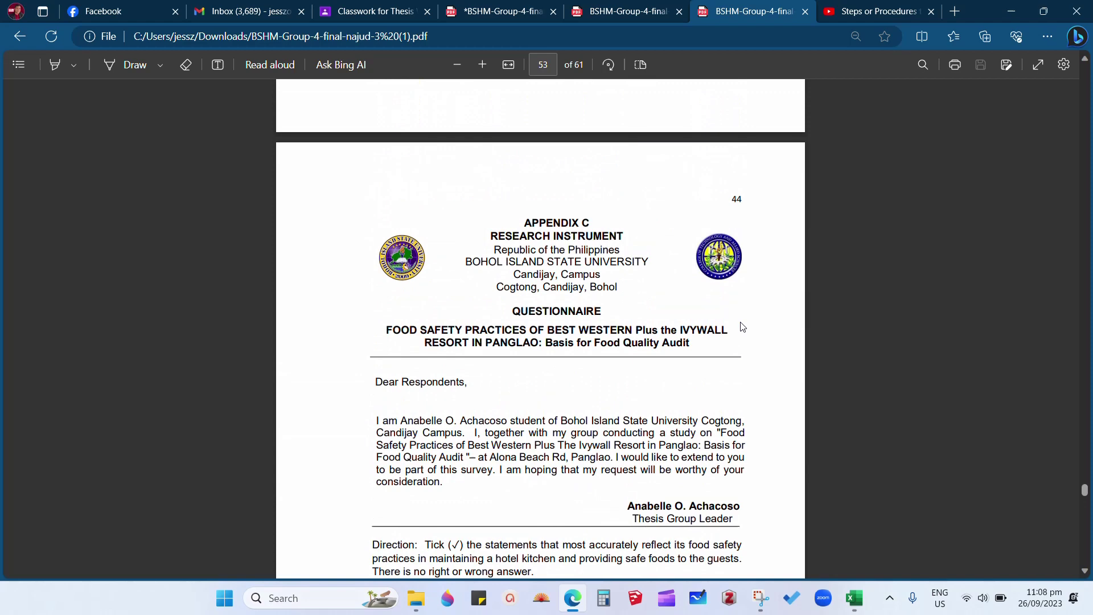
pyautogui.scroll(-6, 743, 327)
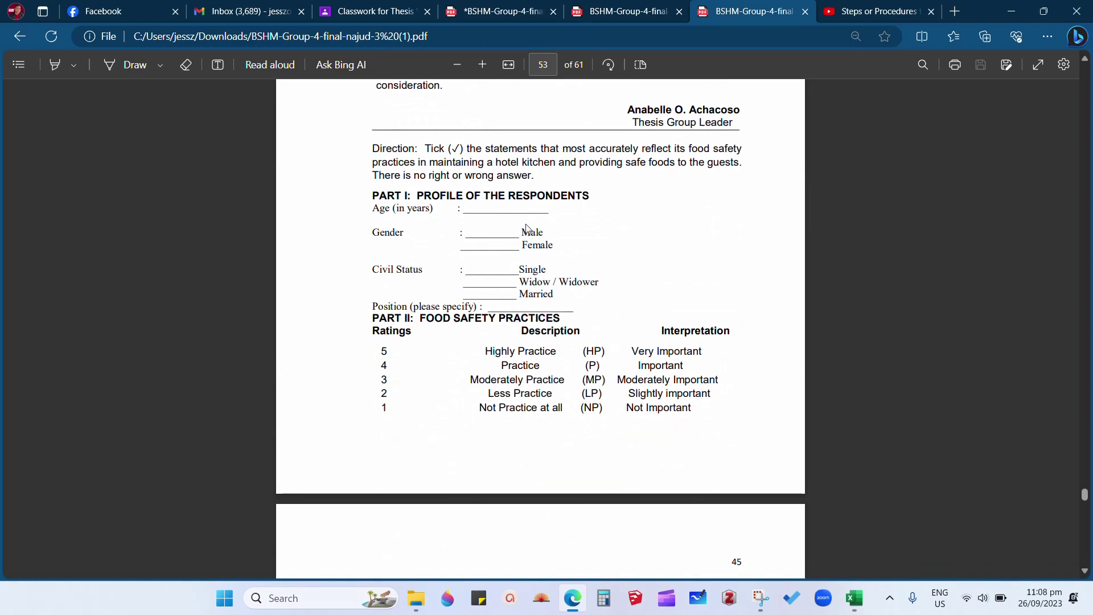
pyautogui.scroll(-2, 663, 295)
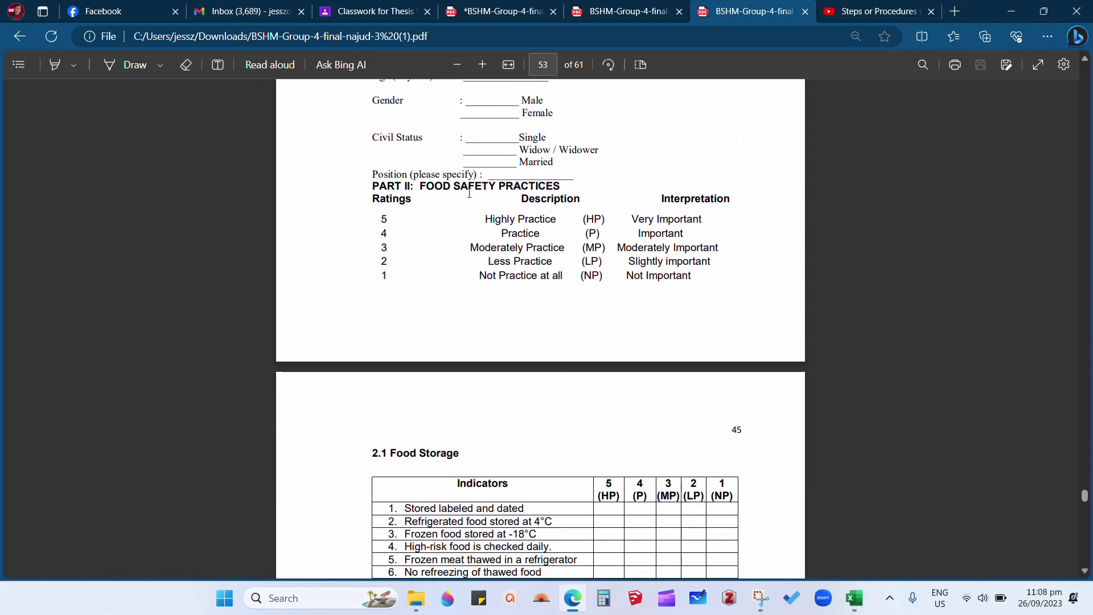
pyautogui.scroll(-4, 624, 302)
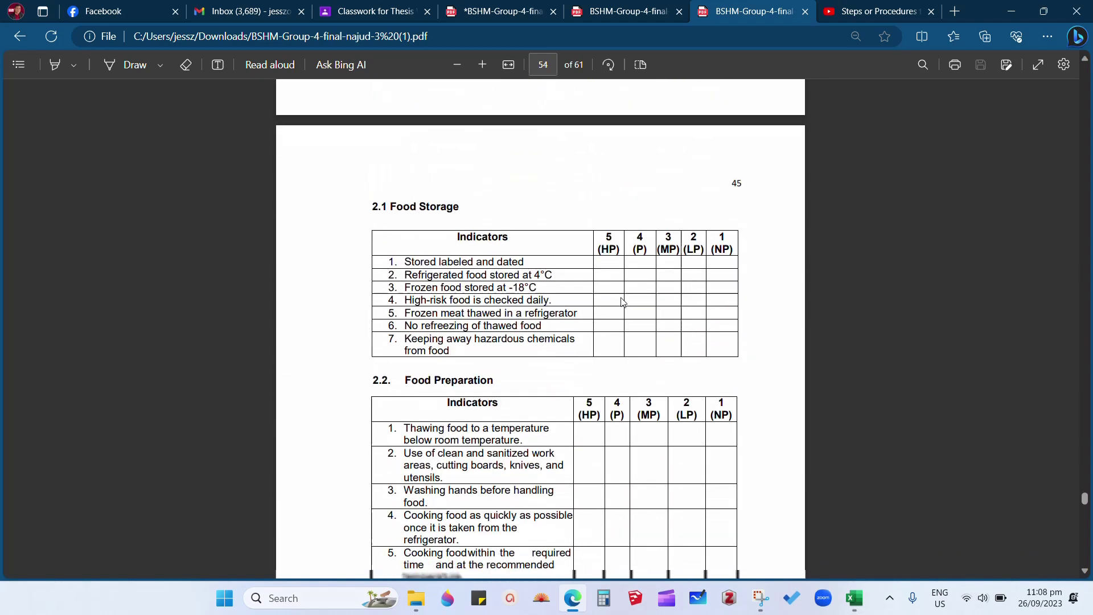
pyautogui.scroll(5, 620, 301)
pyautogui.scroll(1, 621, 302)
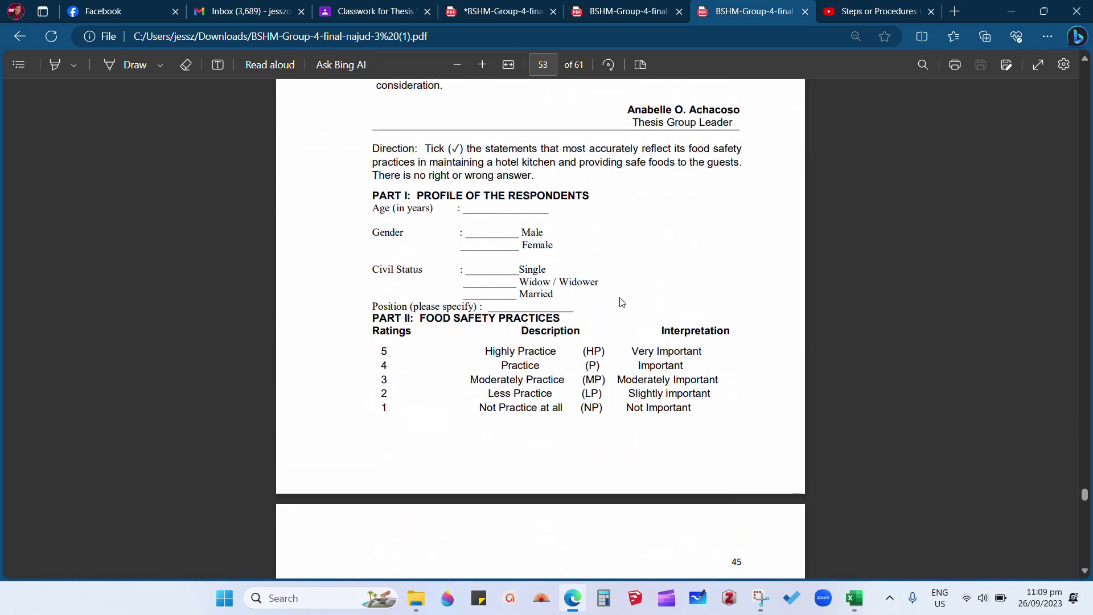
pyautogui.scroll(-6, 619, 302)
pyautogui.scroll(-13, 519, 291)
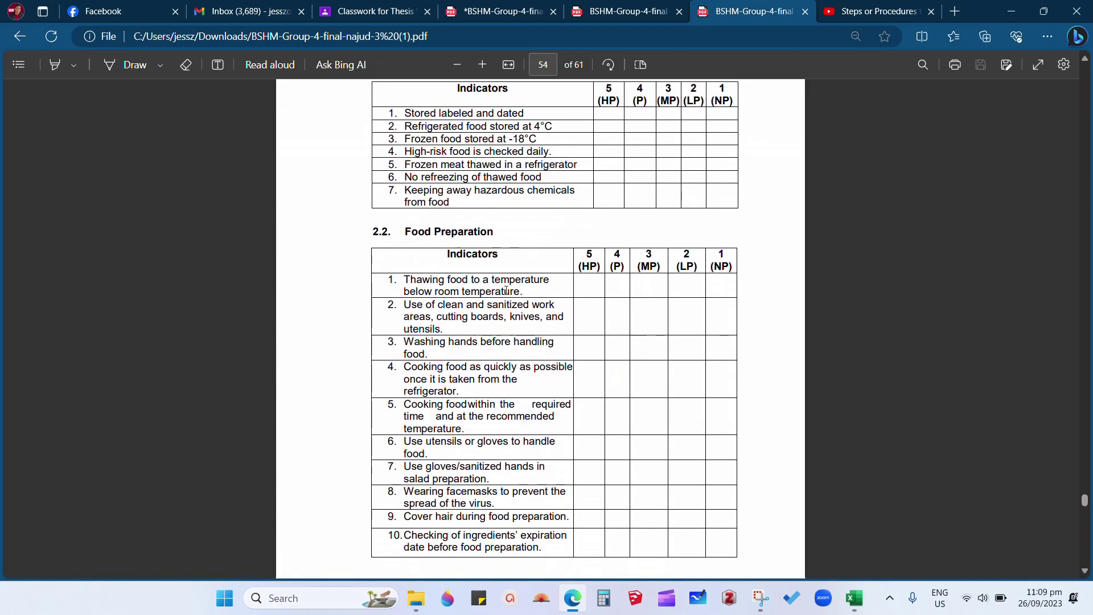
pyautogui.scroll(-8, 506, 290)
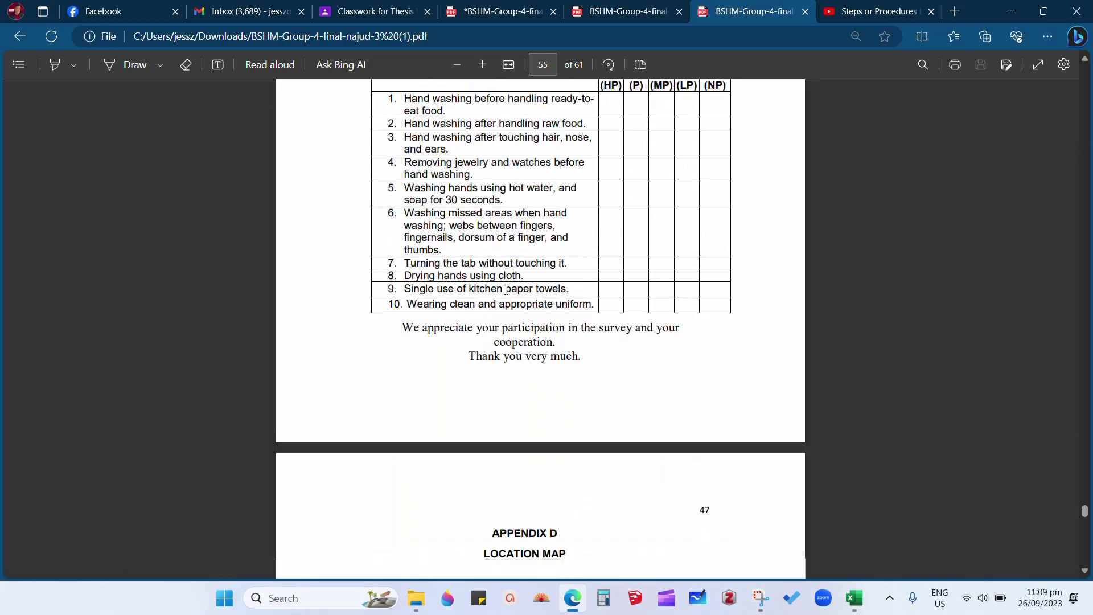
pyautogui.scroll(4, 506, 291)
pyautogui.scroll(12, 506, 290)
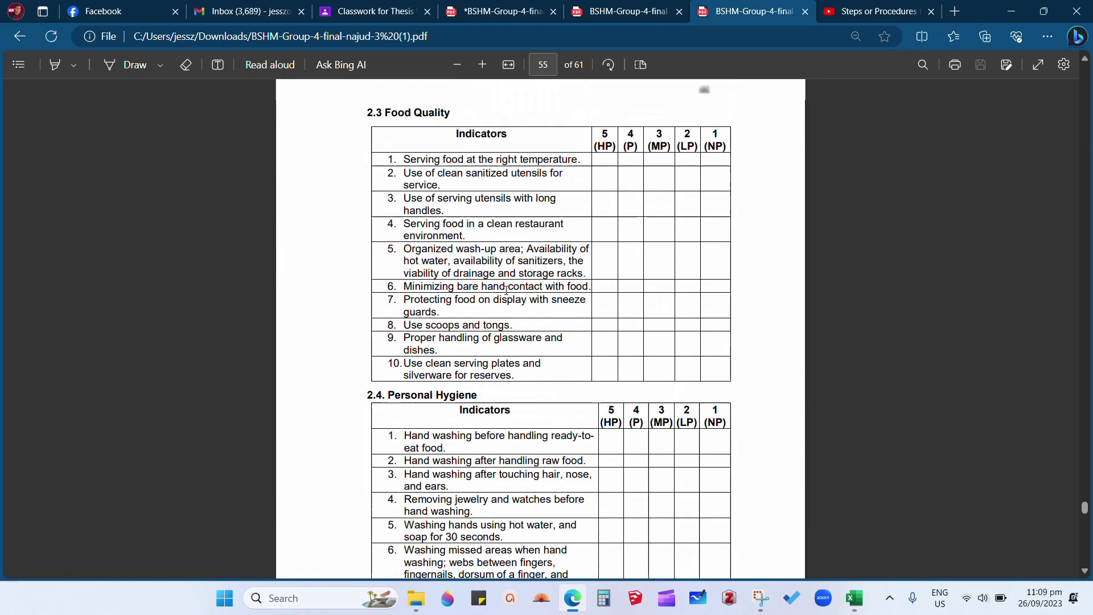
pyautogui.scroll(2, 506, 290)
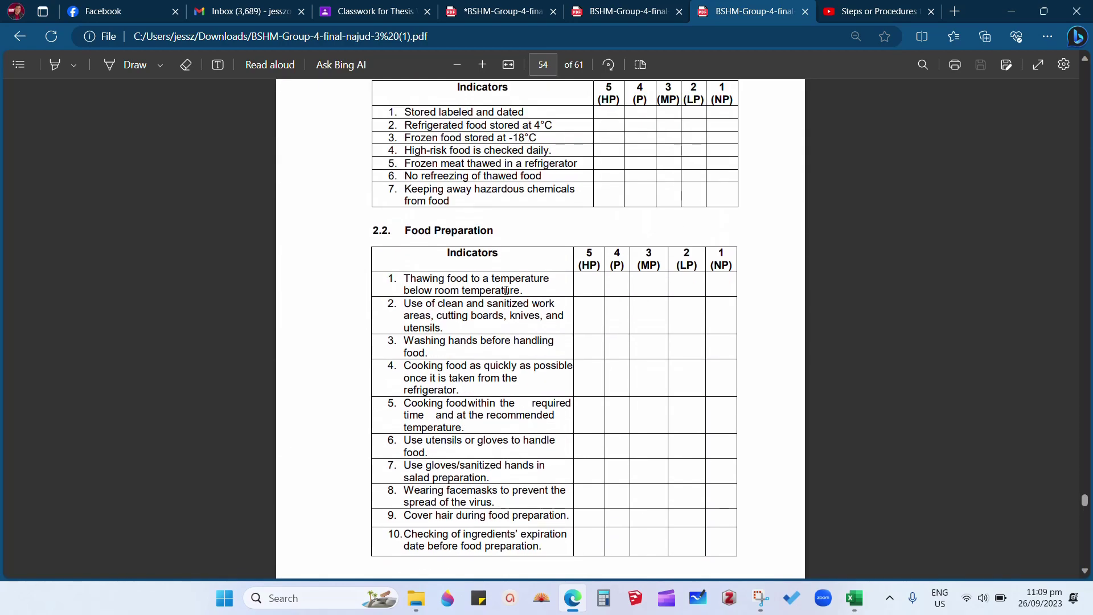
pyautogui.scroll(8, 514, 316)
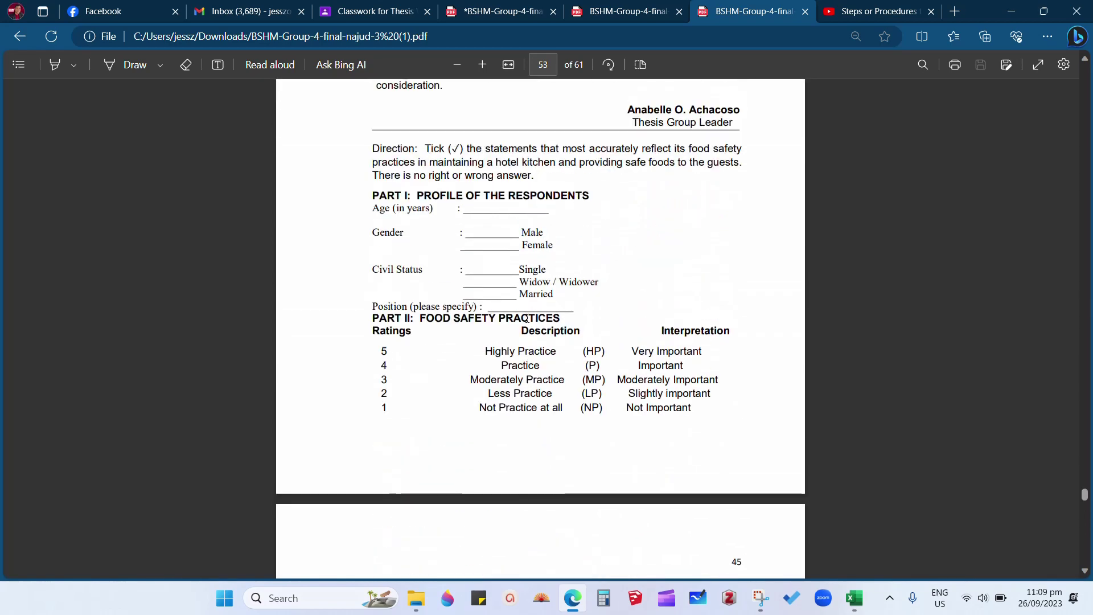
pyautogui.scroll(-6, 527, 319)
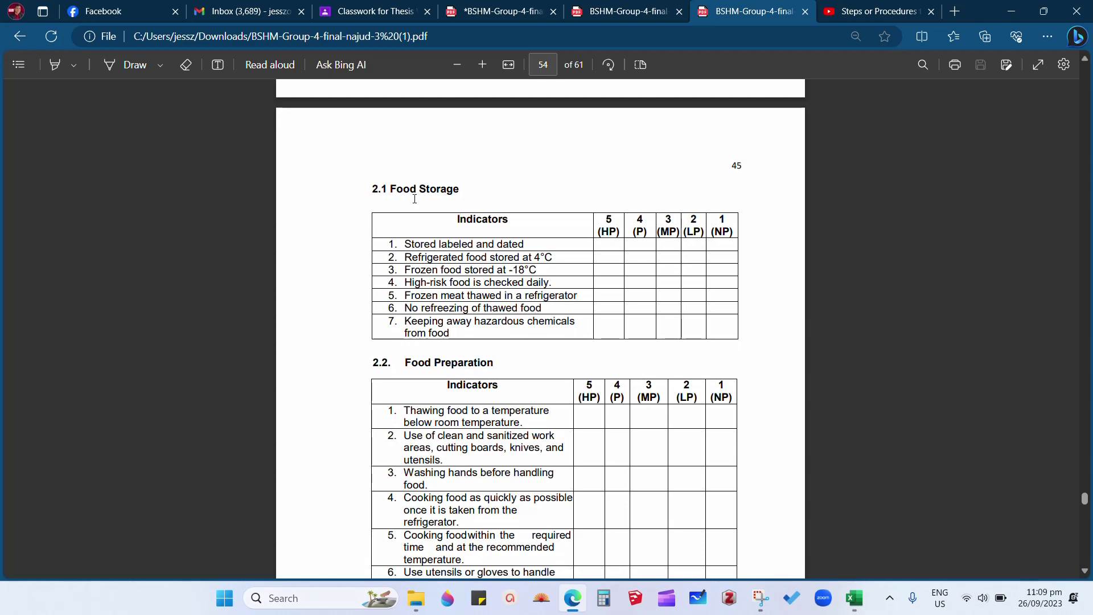
pyautogui.scroll(-9, 423, 373)
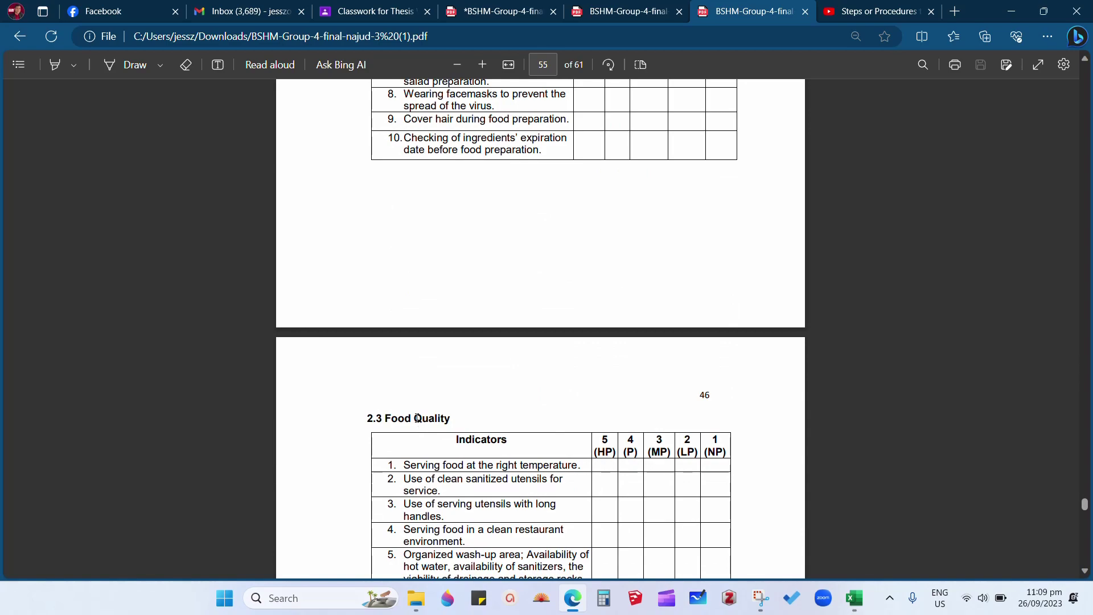
pyautogui.scroll(-8, 417, 418)
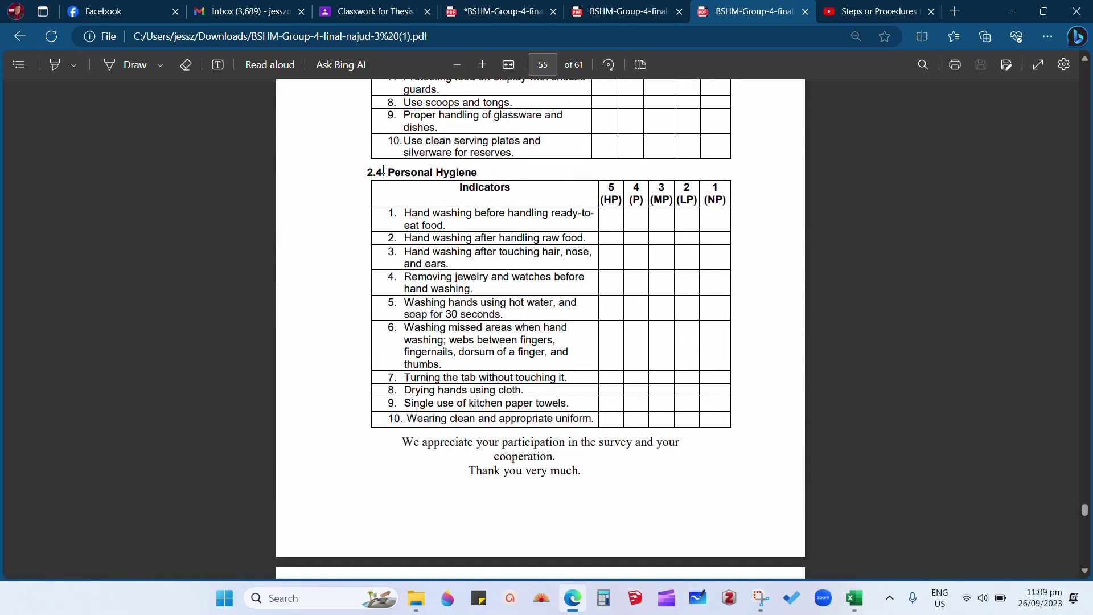
pyautogui.scroll(20, 561, 295)
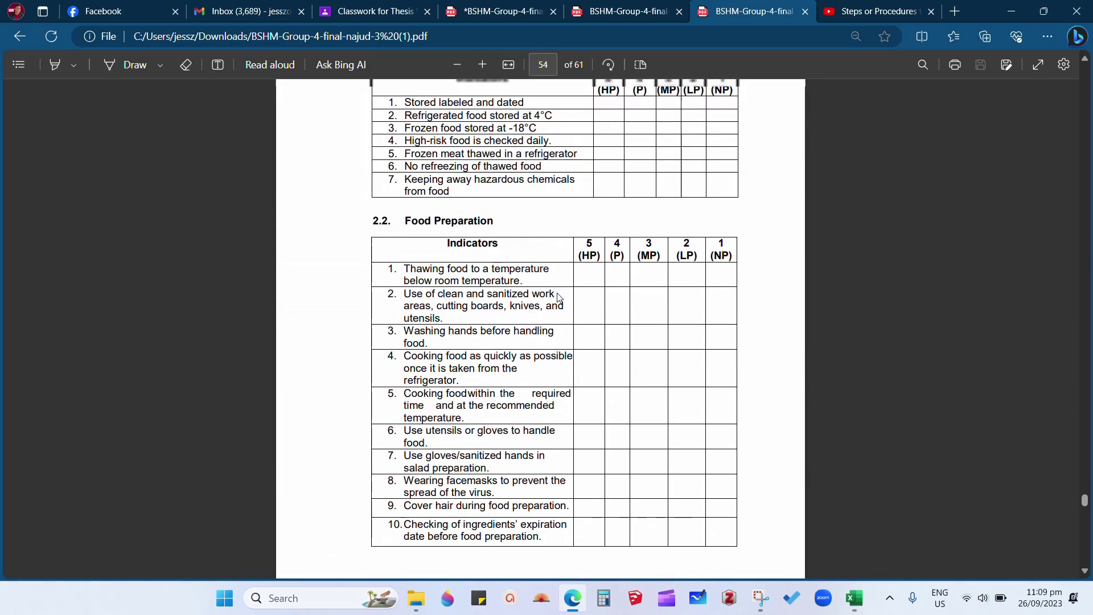
pyautogui.scroll(2, 560, 297)
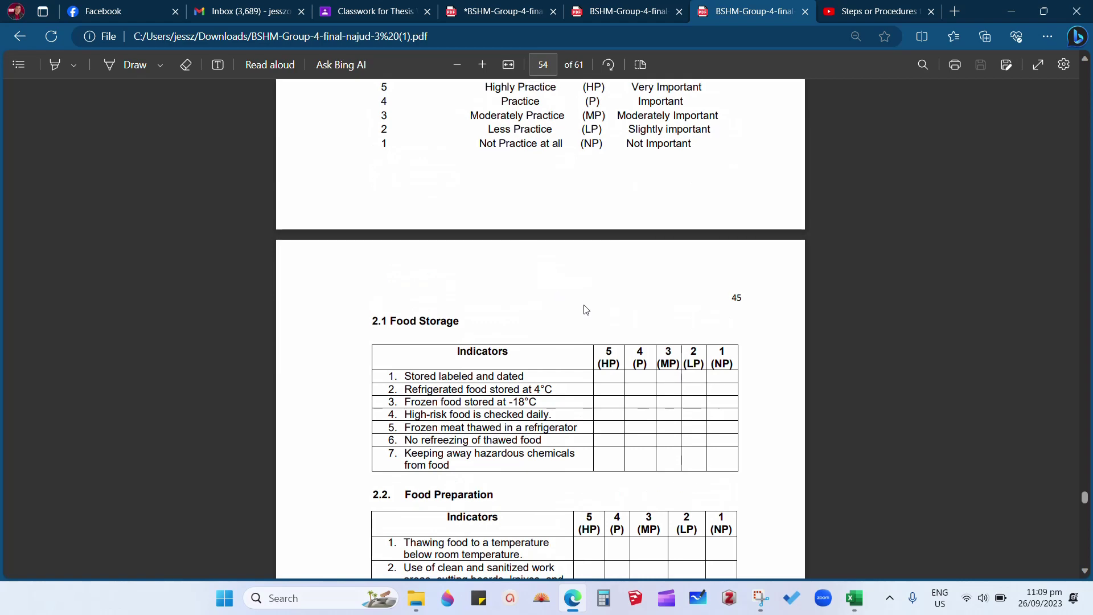
pyautogui.scroll(4, 592, 348)
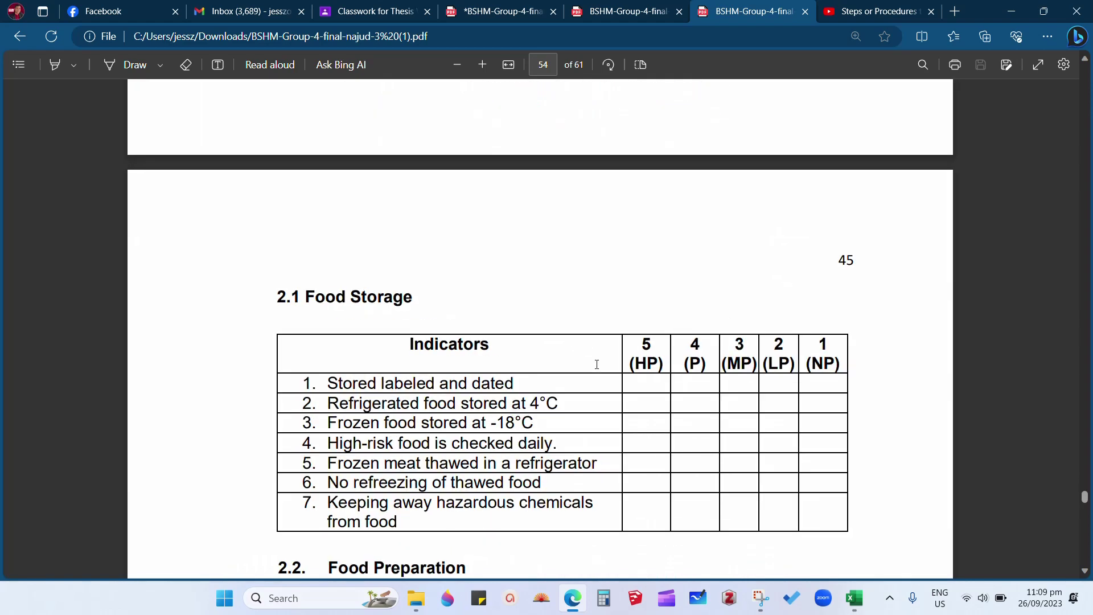
pyautogui.scroll(-2, 597, 365)
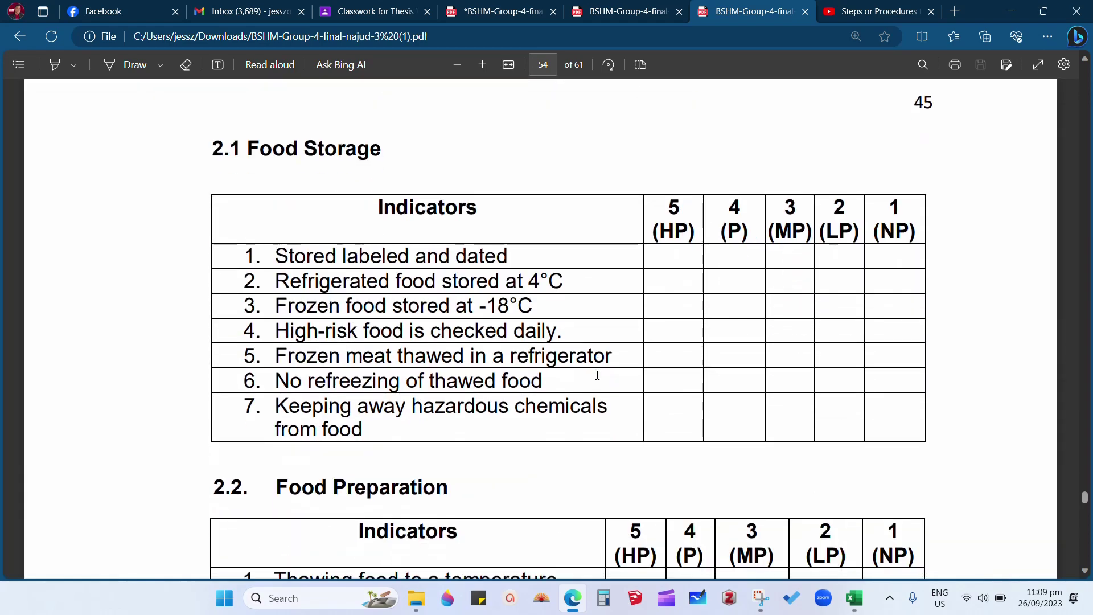
pyautogui.click(495, 4)
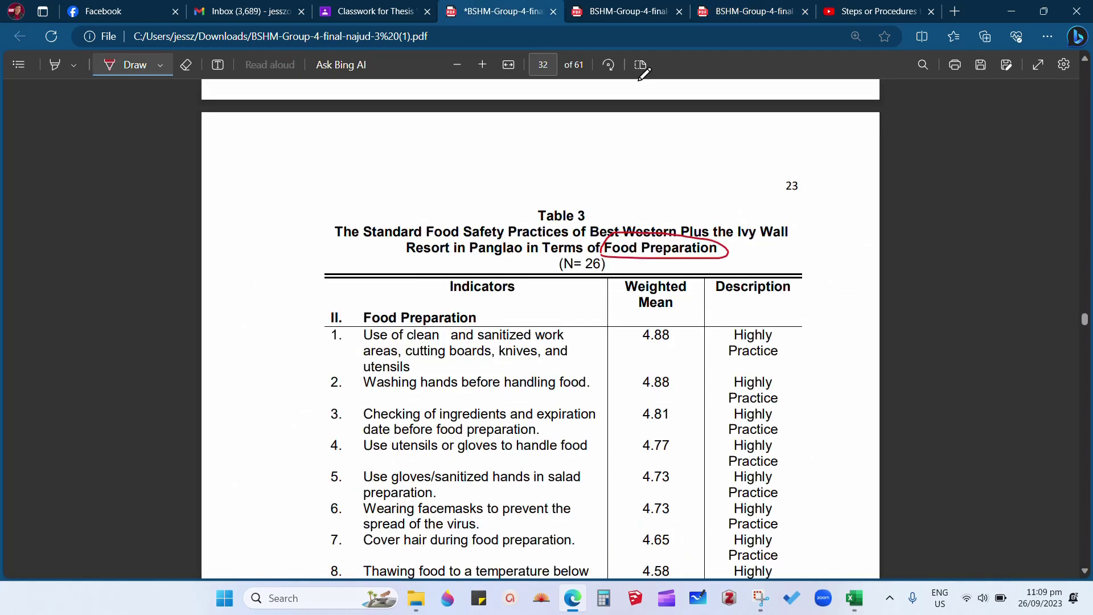
pyautogui.scroll(-3, 691, 252)
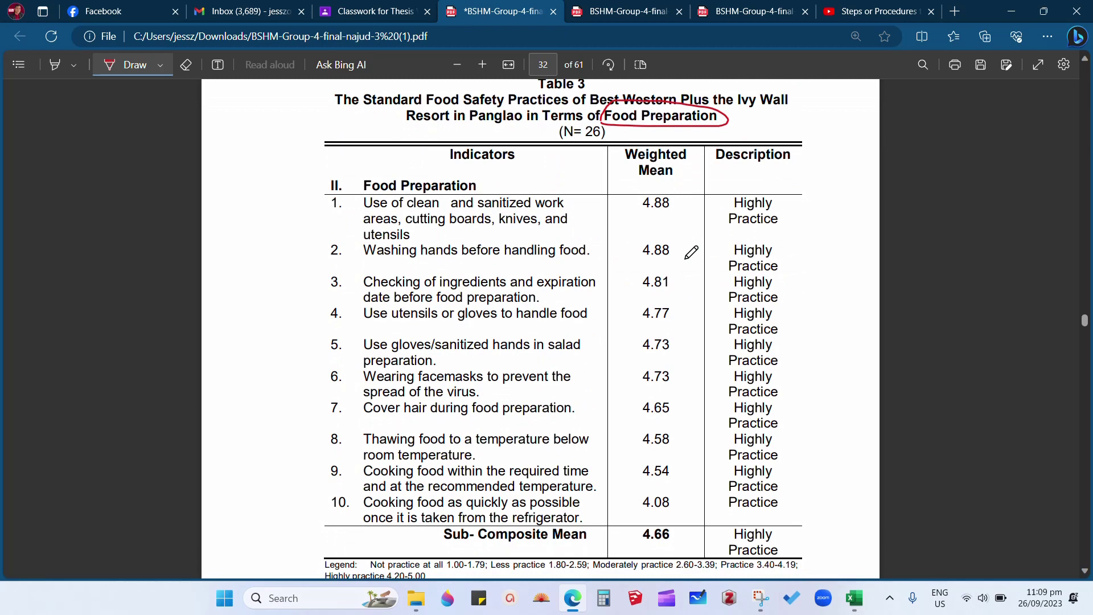
pyautogui.scroll(3, 691, 252)
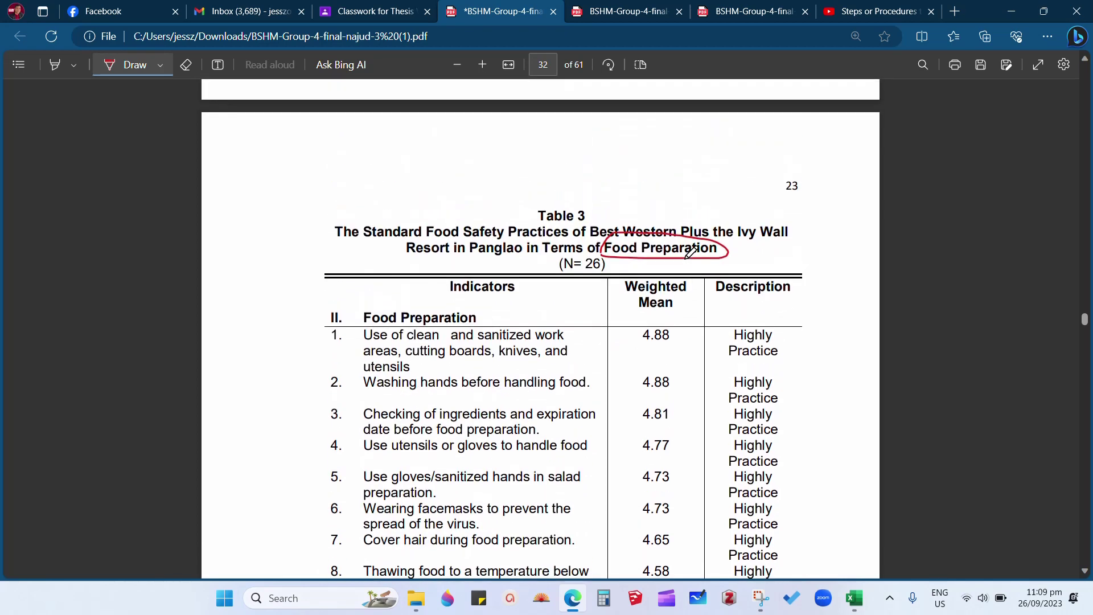
pyautogui.click(663, 6)
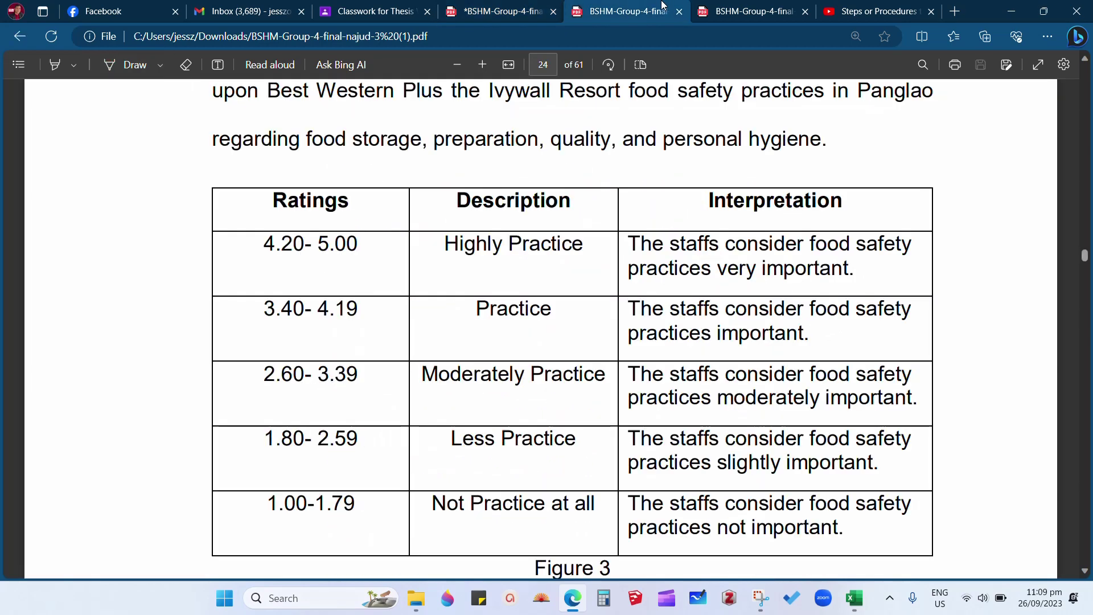
pyautogui.click(734, 6)
pyautogui.scroll(-9, 577, 343)
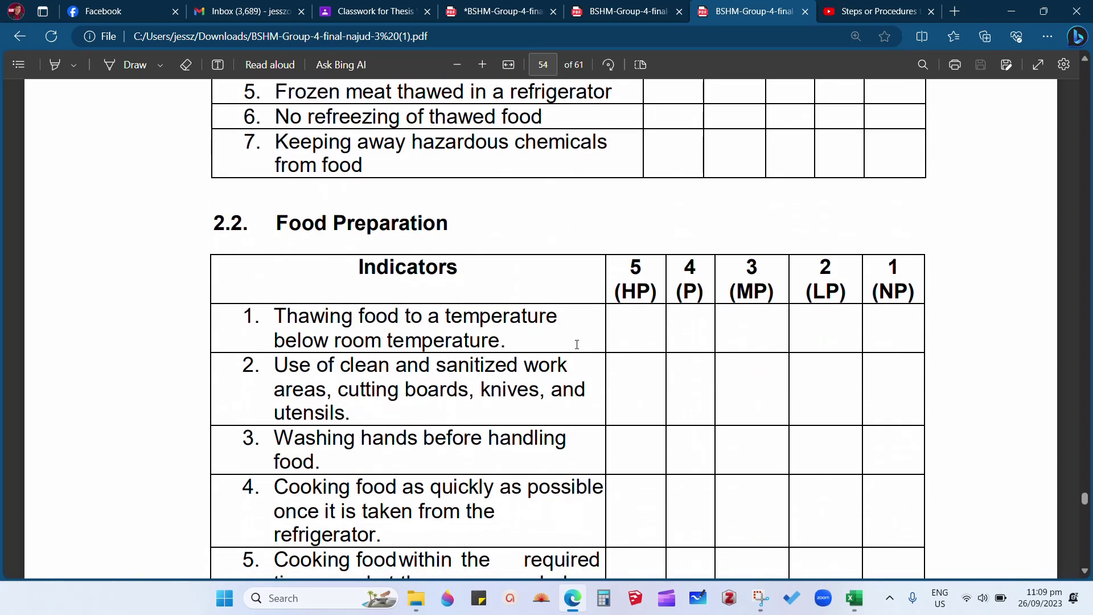
pyautogui.keyDown('ctrl'); pyautogui.scroll(-2, 577, 344); pyautogui.keyUp('ctrl')
pyautogui.scroll(-3, 577, 344)
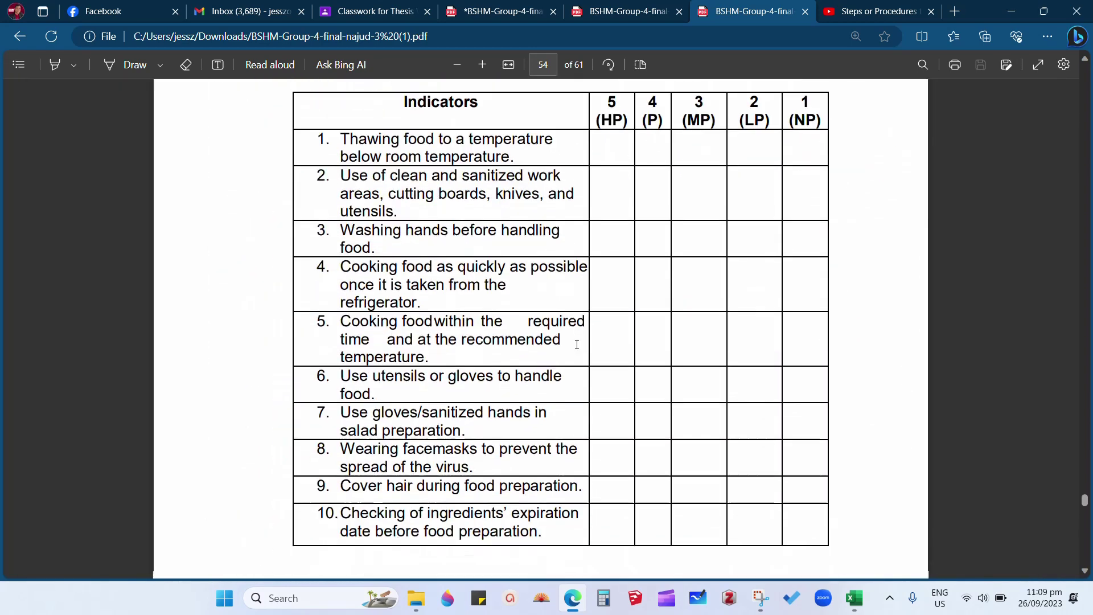
pyautogui.keyDown('ctrl'); pyautogui.scroll(-1, 576, 344); pyautogui.keyUp('ctrl')
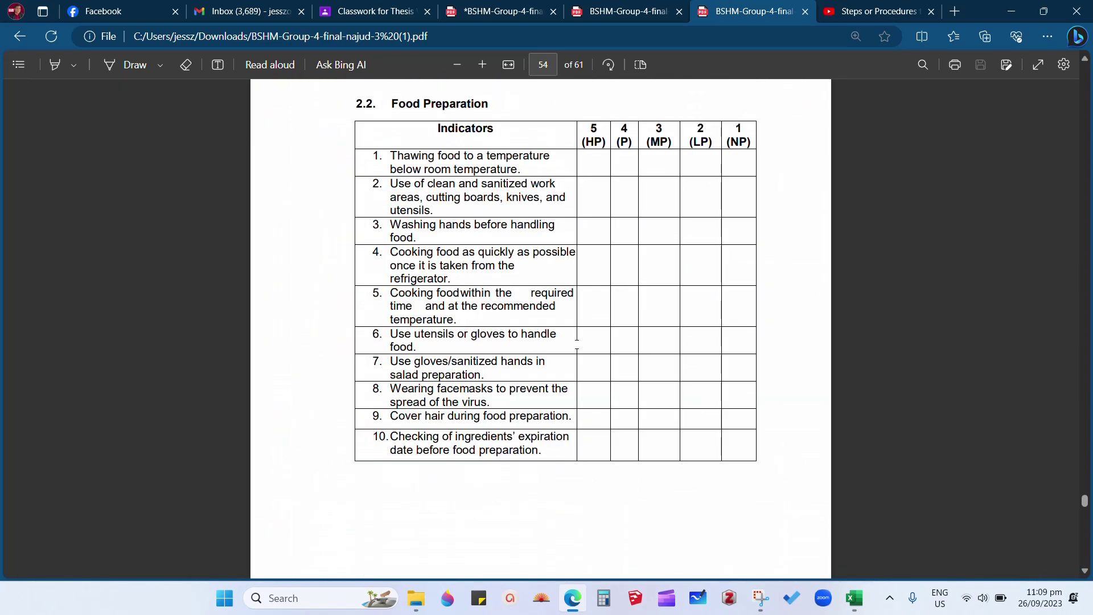
pyautogui.scroll(3, 577, 340)
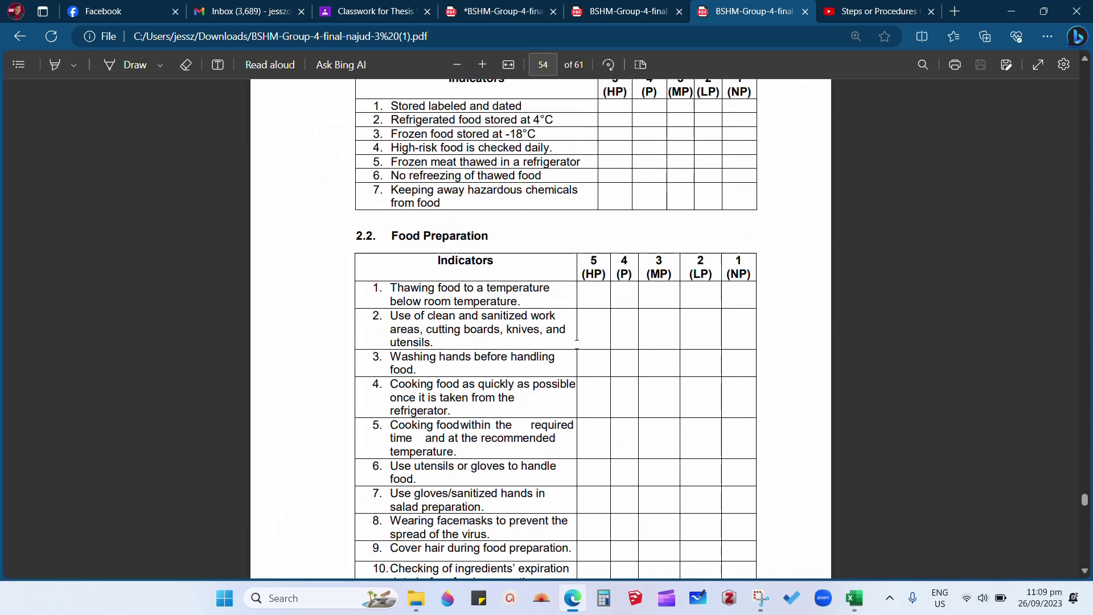
pyautogui.click(495, 11)
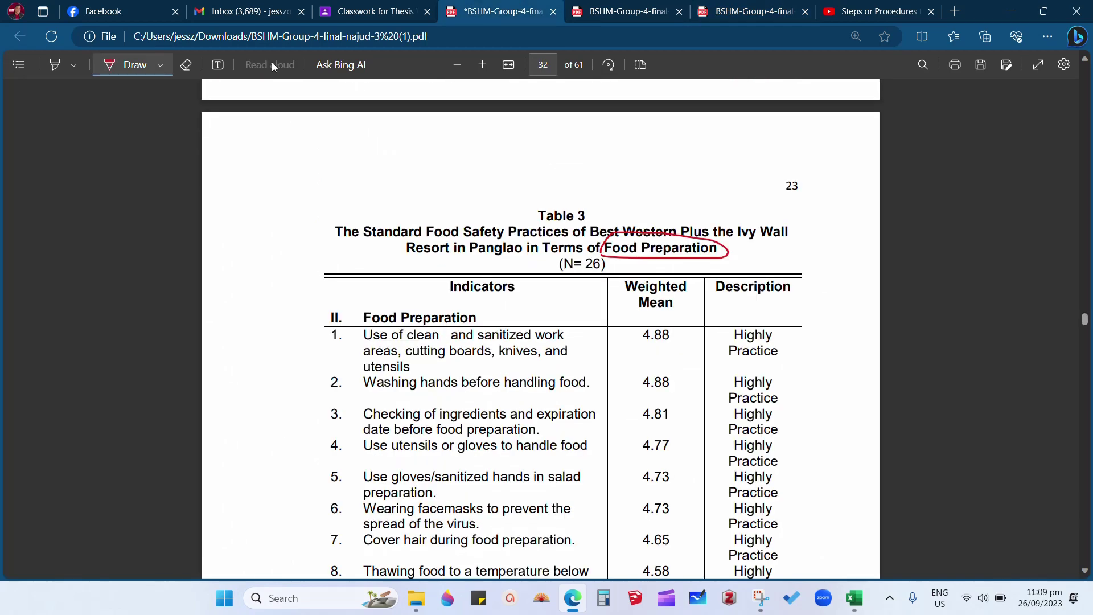
# Erase the old red circle around Food Preparation and circle the 4.88 weighted mean in row 1
pyautogui.click(196, 64)
pyautogui.click(686, 233)
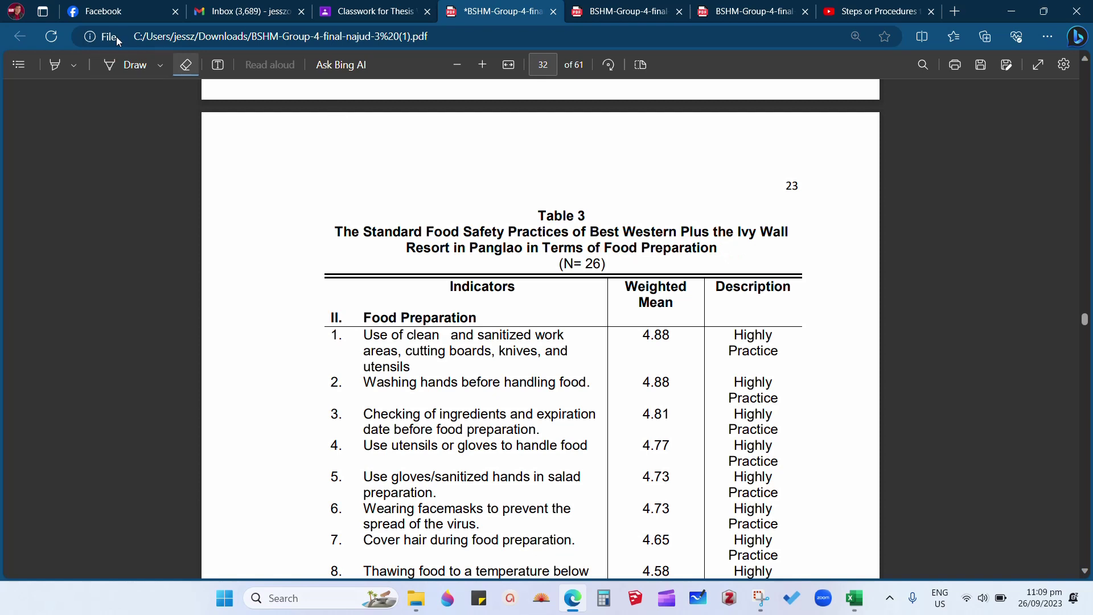
pyautogui.click(133, 66)
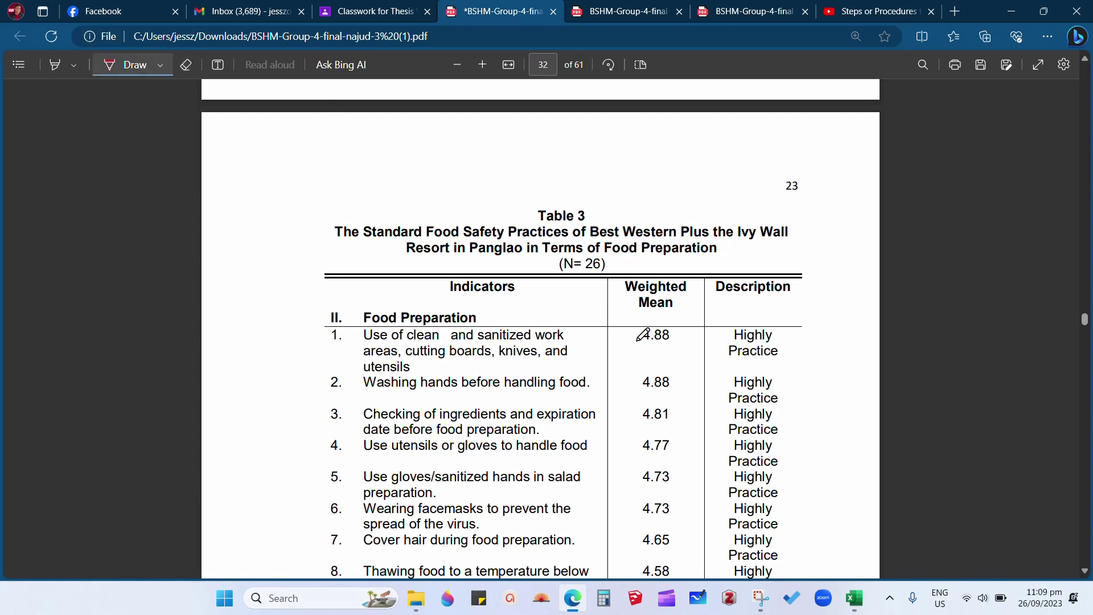
pyautogui.moveTo(638, 340)
pyautogui.mouseDown()
pyautogui.moveTo(683, 323)
pyautogui.moveTo(640, 327)
pyautogui.mouseUp()
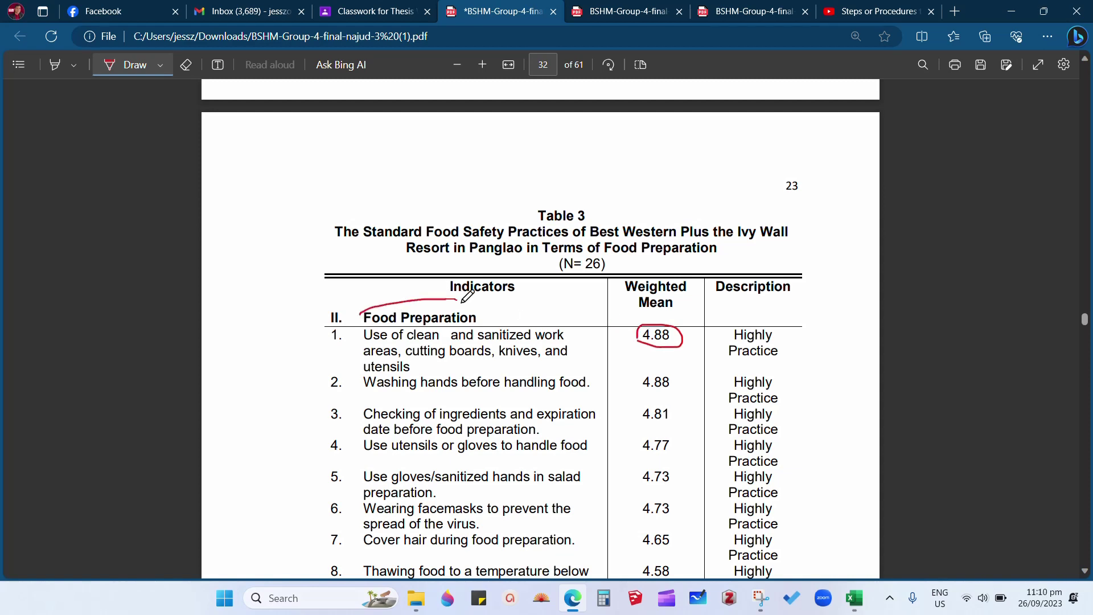
# Draw a red vertical line bracketing indicator rows 1–10
pyautogui.scroll(-5, 410, 313)
pyautogui.scroll(3, 340, 188)
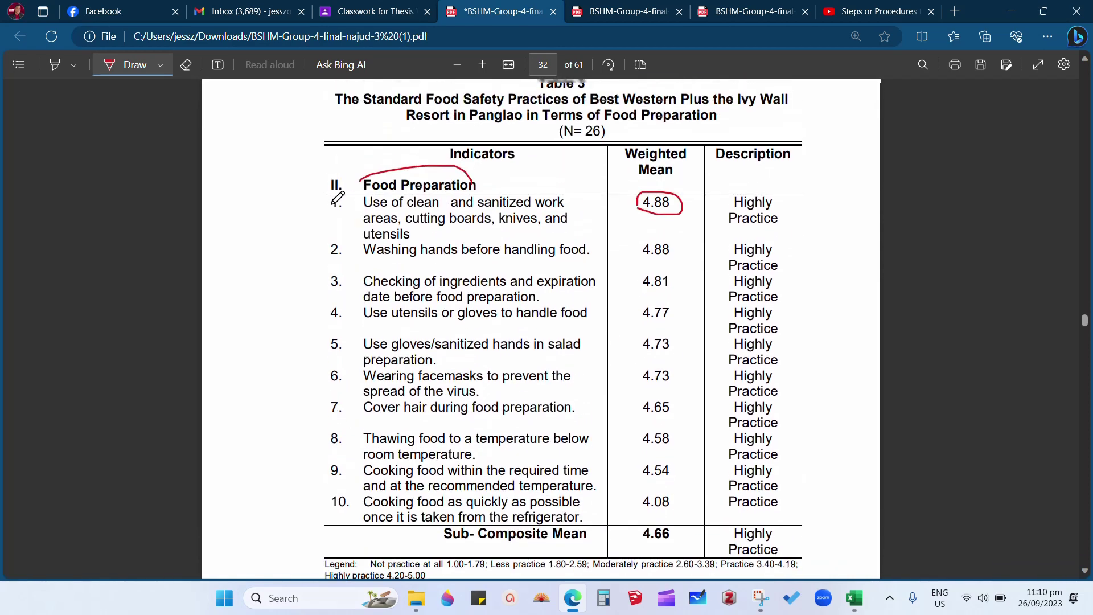
pyautogui.moveTo(317, 209); pyautogui.dragTo(296, 529)
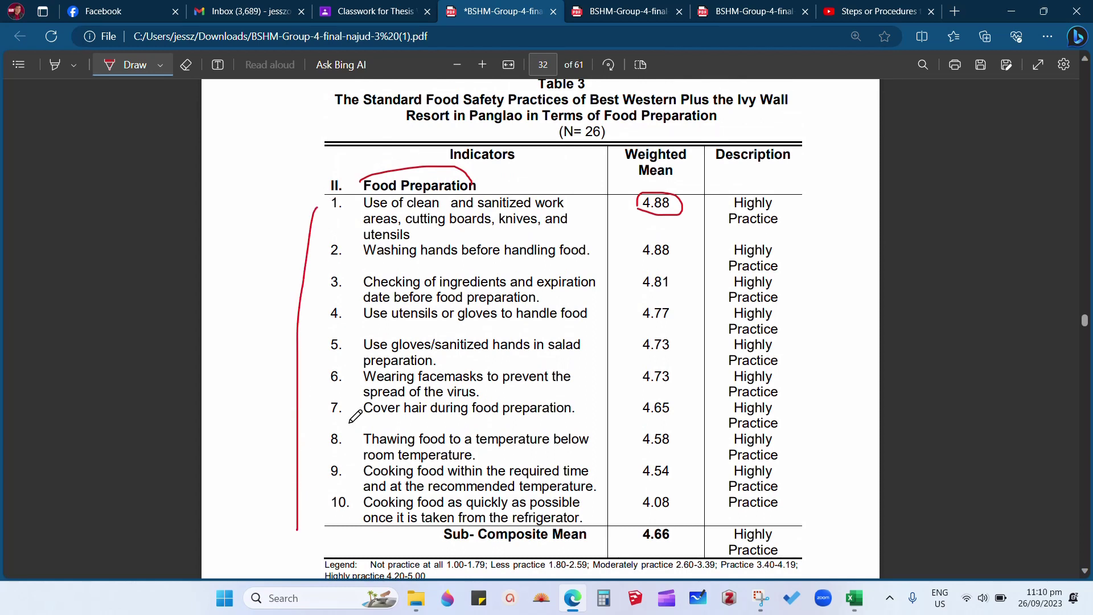
pyautogui.click(590, 7)
pyautogui.click(745, 7)
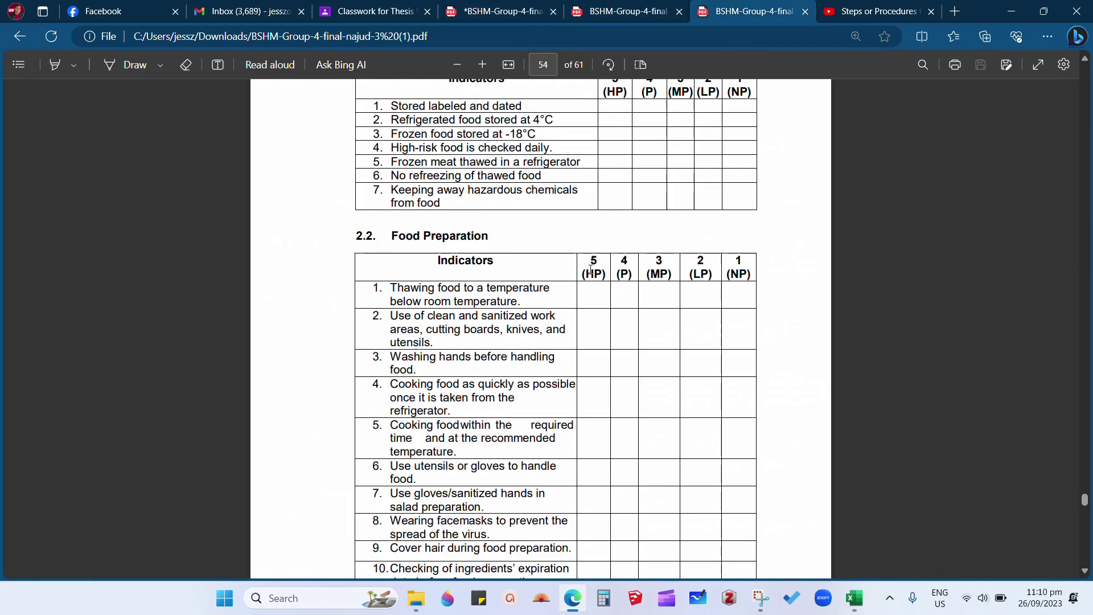
pyautogui.scroll(-2, 539, 165)
pyautogui.scroll(2, 540, 165)
pyautogui.click(512, 11)
pyautogui.scroll(-2, 578, 382)
pyautogui.scroll(2, 534, 369)
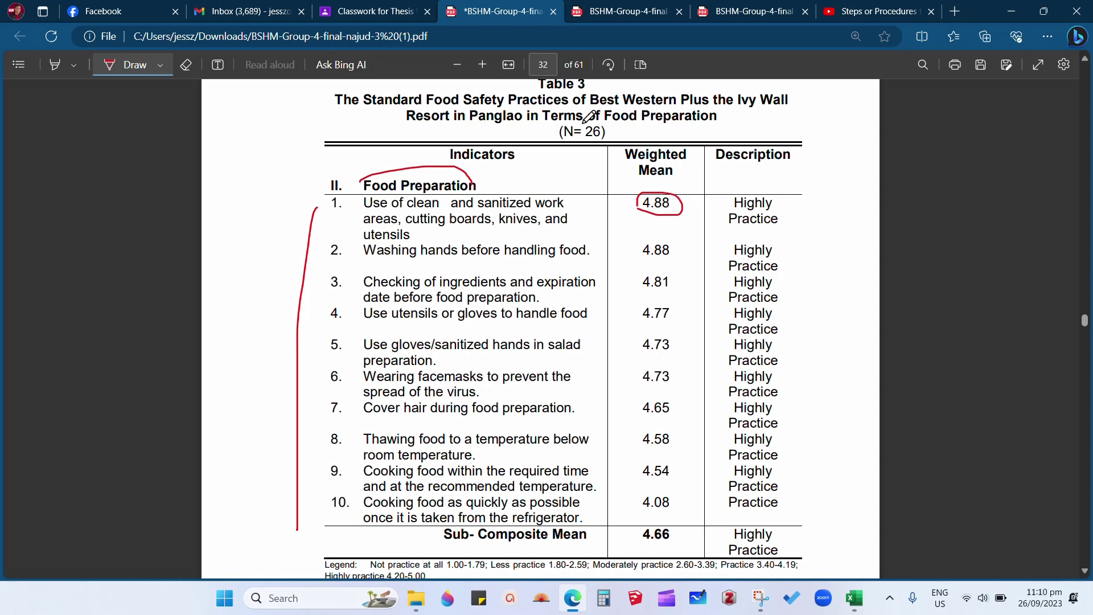
# Circle the 26 in (N= 26) in red and bring Excel's Book1 forward
pyautogui.moveTo(588, 126)
pyautogui.mouseDown()
pyautogui.moveTo(587, 144)
pyautogui.moveTo(618, 138)
pyautogui.moveTo(601, 116)
pyautogui.moveTo(583, 130)
pyautogui.mouseUp()
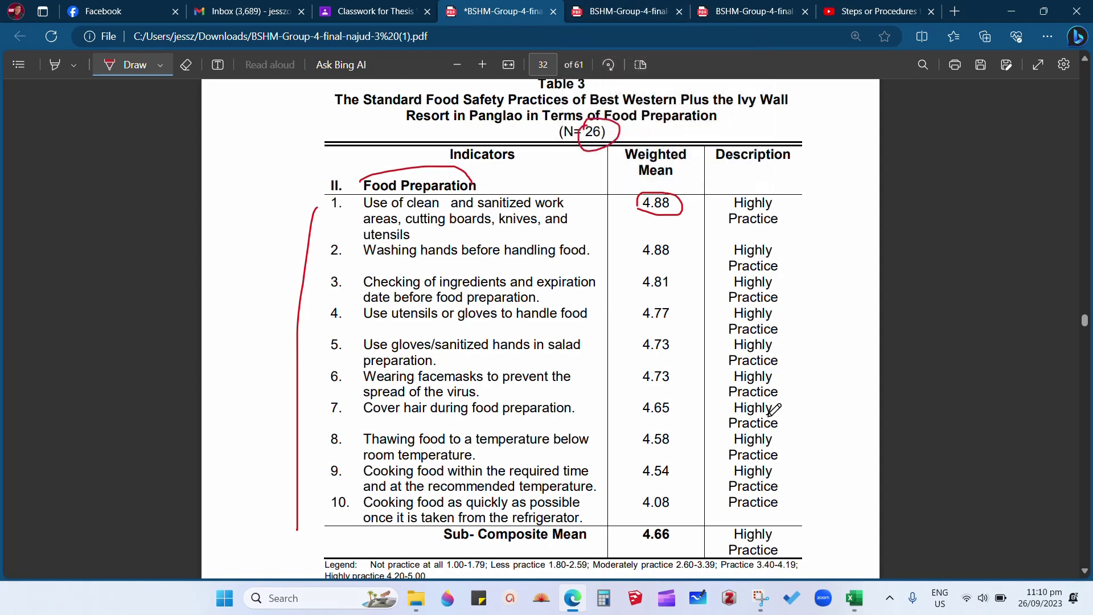
pyautogui.click(856, 601)
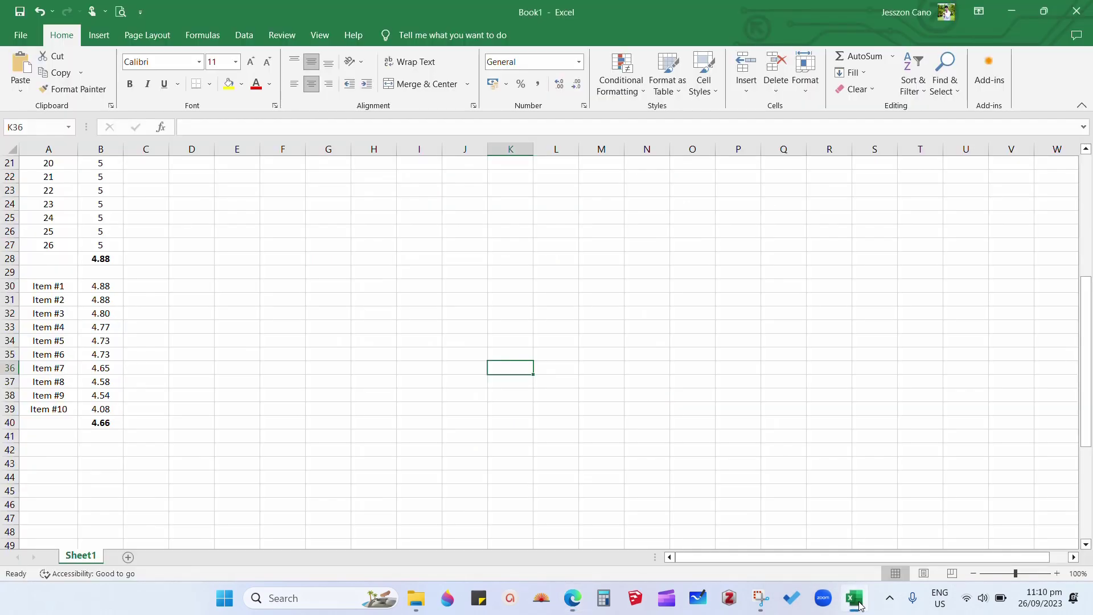
# In Excel, select the respondent numbers 1–26, then the Item #1–#10 headers B1:K1
pyautogui.click(859, 605)
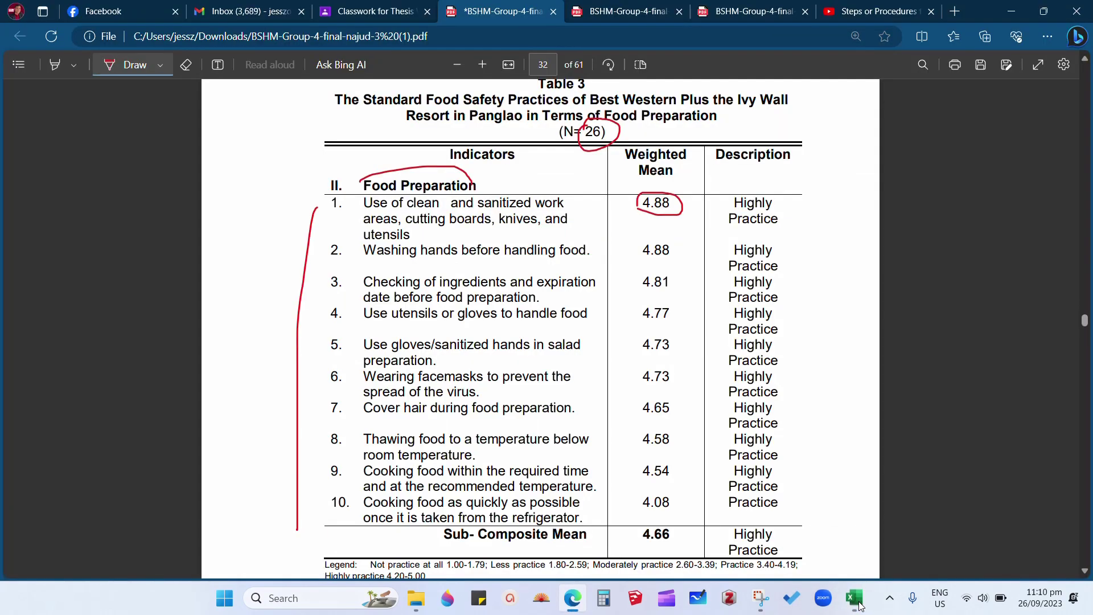
pyautogui.click(859, 604)
pyautogui.scroll(7, 344, 419)
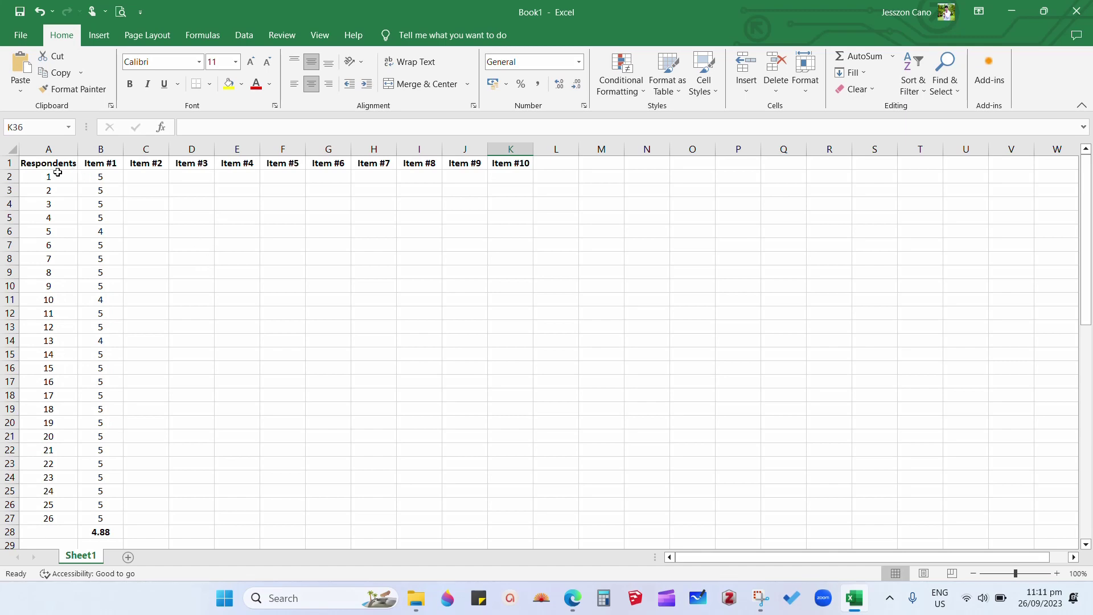
pyautogui.moveTo(52, 176); pyautogui.dragTo(63, 519)
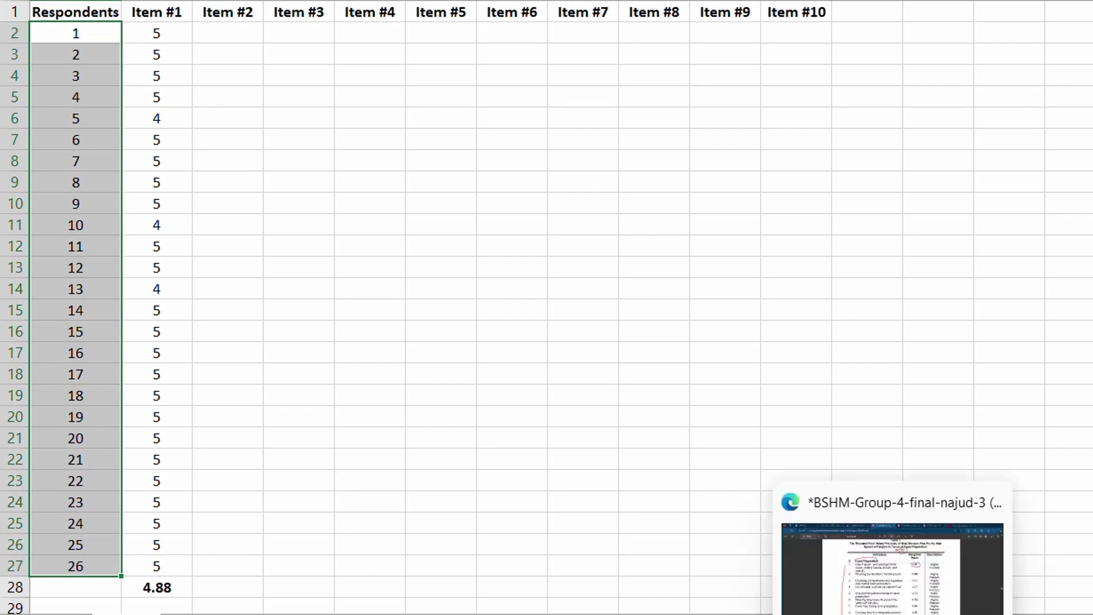
pyautogui.click(300, 182)
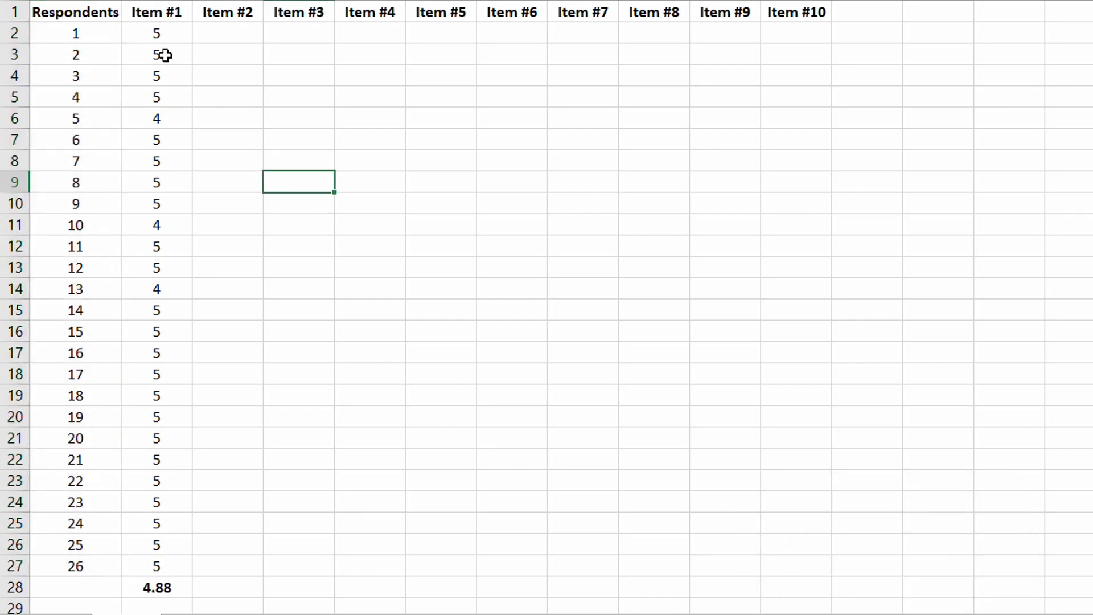
pyautogui.click(156, 14)
pyautogui.moveTo(157, 14); pyautogui.dragTo(773, 10)
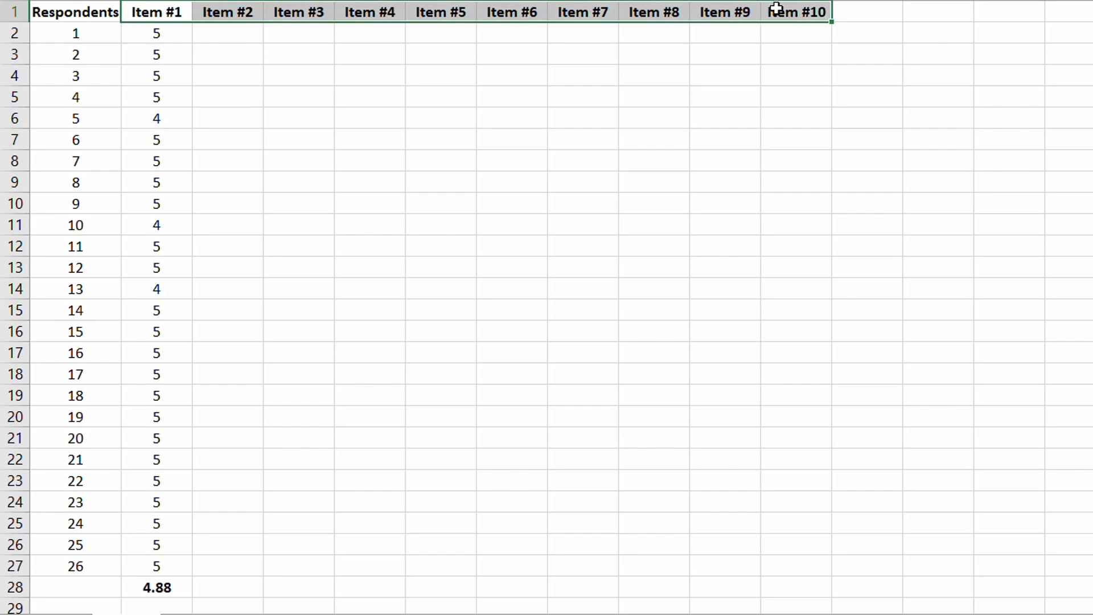
# Bring the annotated Table 3 PDF back in front of Excel
pyautogui.moveTo(892, 614)
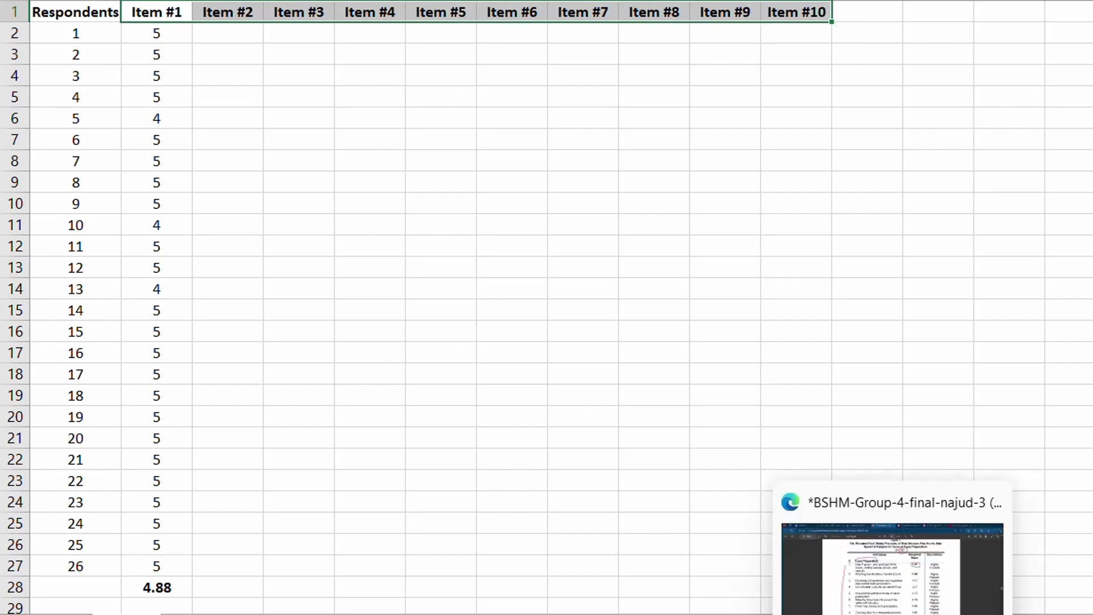
pyautogui.click(892, 566)
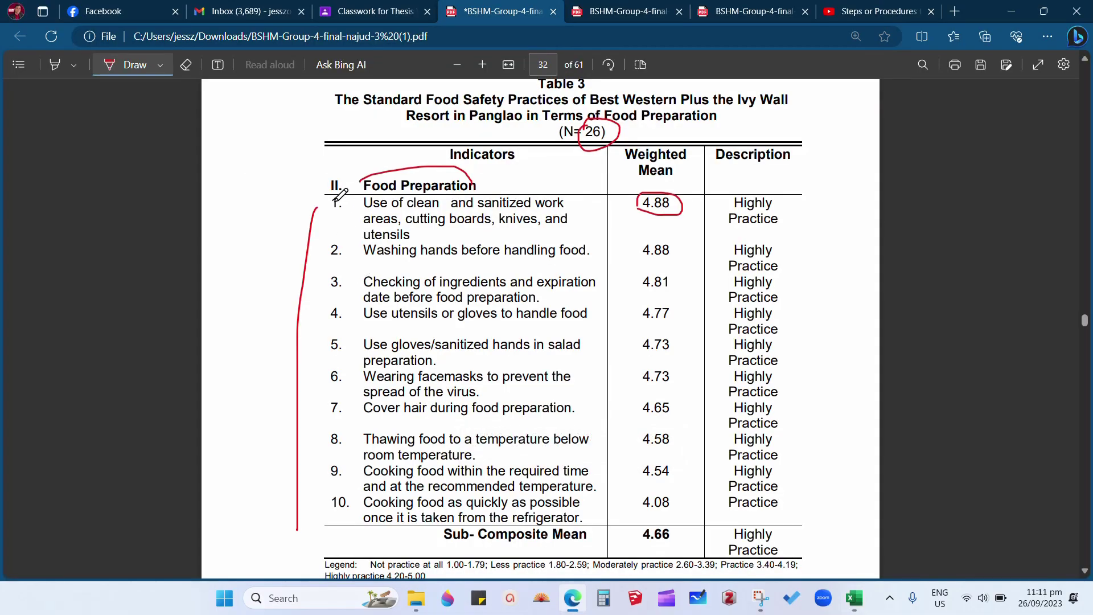
pyautogui.click(581, 607)
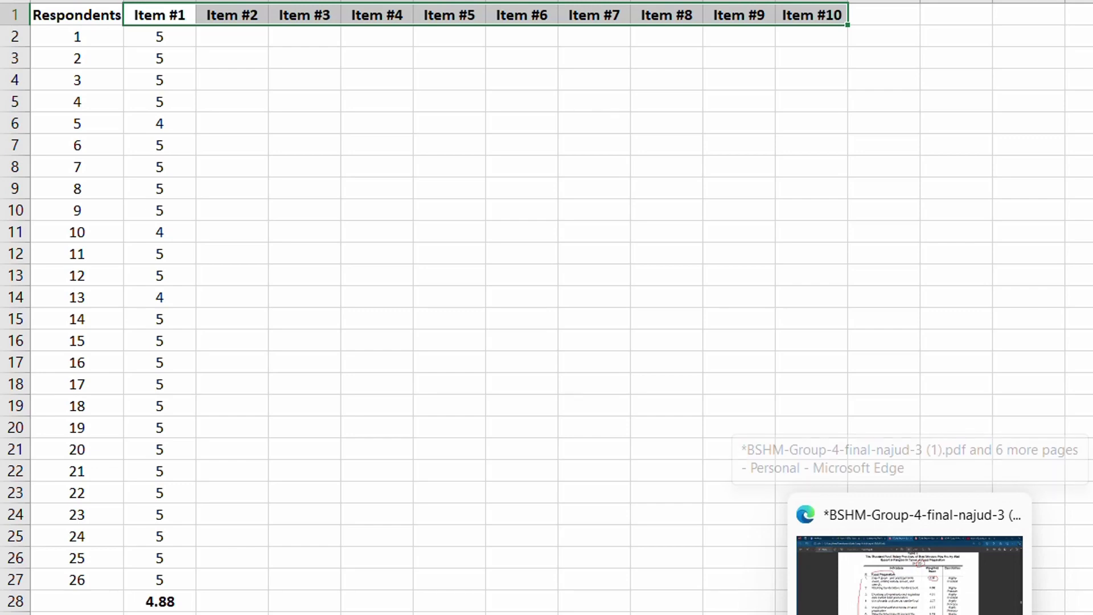
pyautogui.click(909, 614)
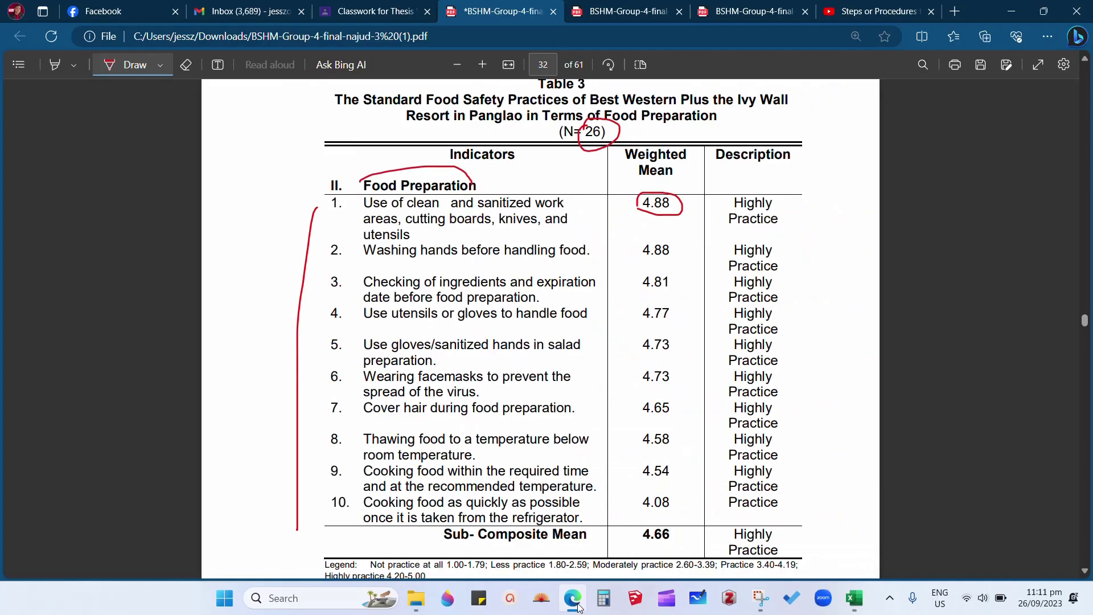
# View the page 24 ratings legend, return to the page 32 Table 3 tab, then show Excel
pyautogui.click(573, 598)
pyautogui.click(577, 608)
pyautogui.click(610, 4)
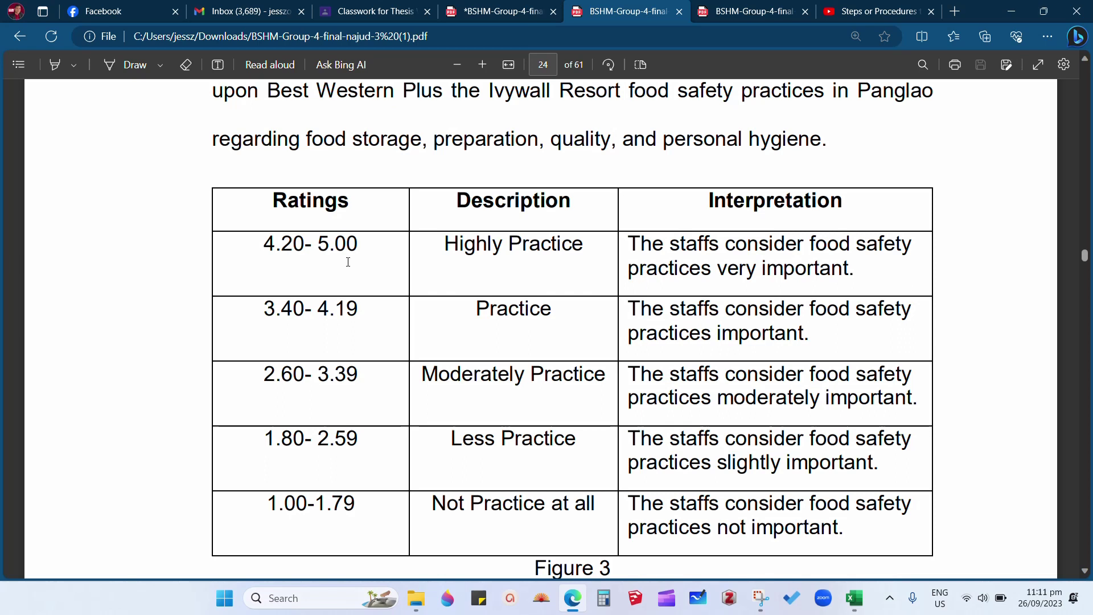
pyautogui.click(521, 12)
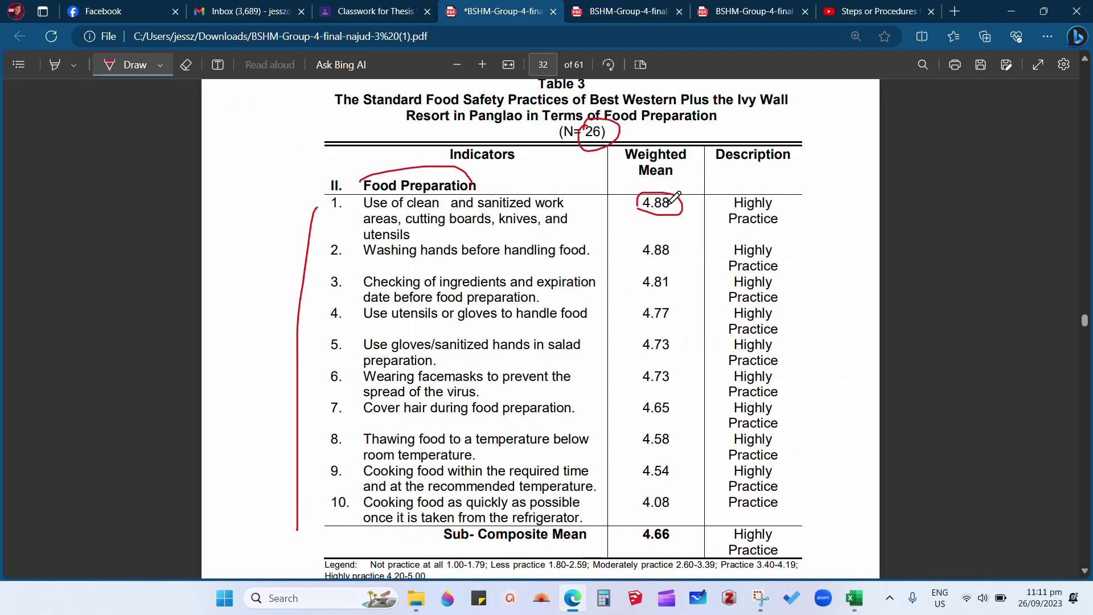
pyautogui.click(856, 599)
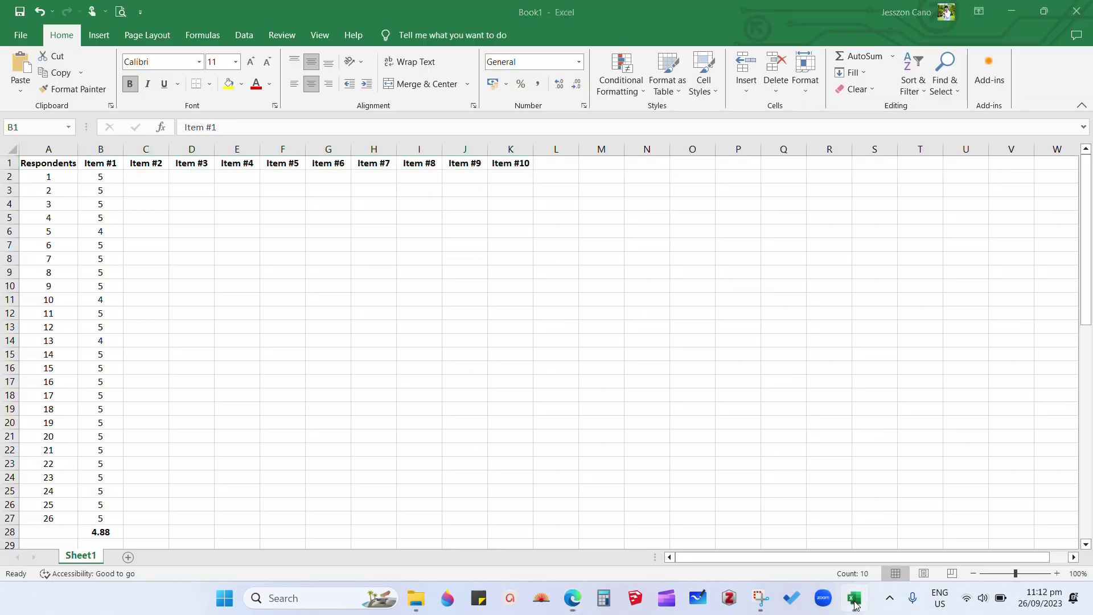
# Select the Item #1 ratings B2:B27, check B28's 4.88, and scroll to the item averages
pyautogui.click(105, 179)
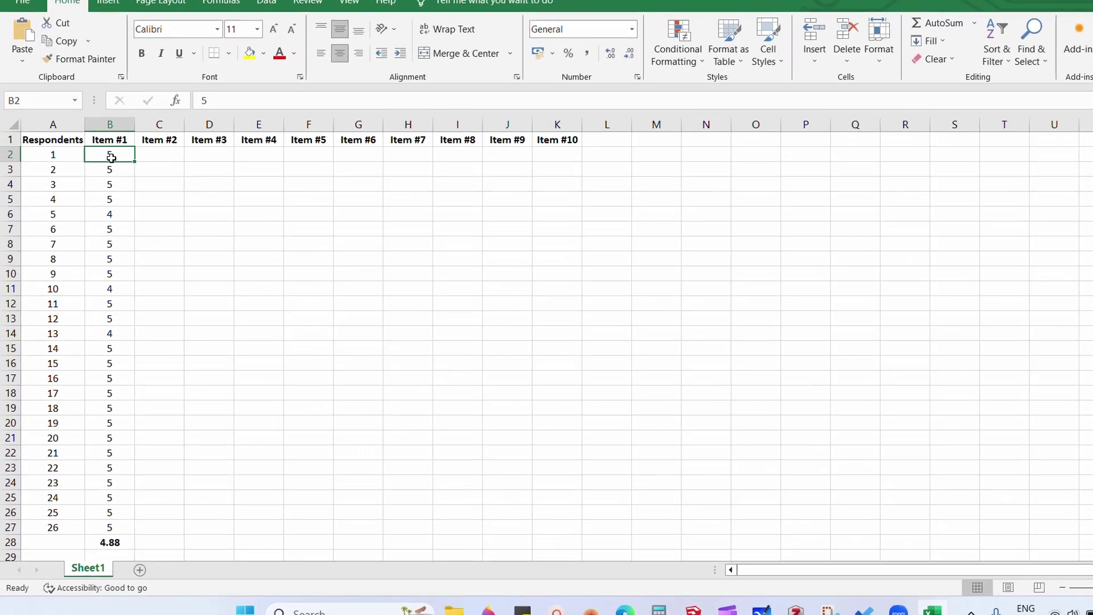
pyautogui.moveTo(104, 179); pyautogui.dragTo(102, 197)
pyautogui.moveTo(160, 70); pyautogui.dragTo(161, 577)
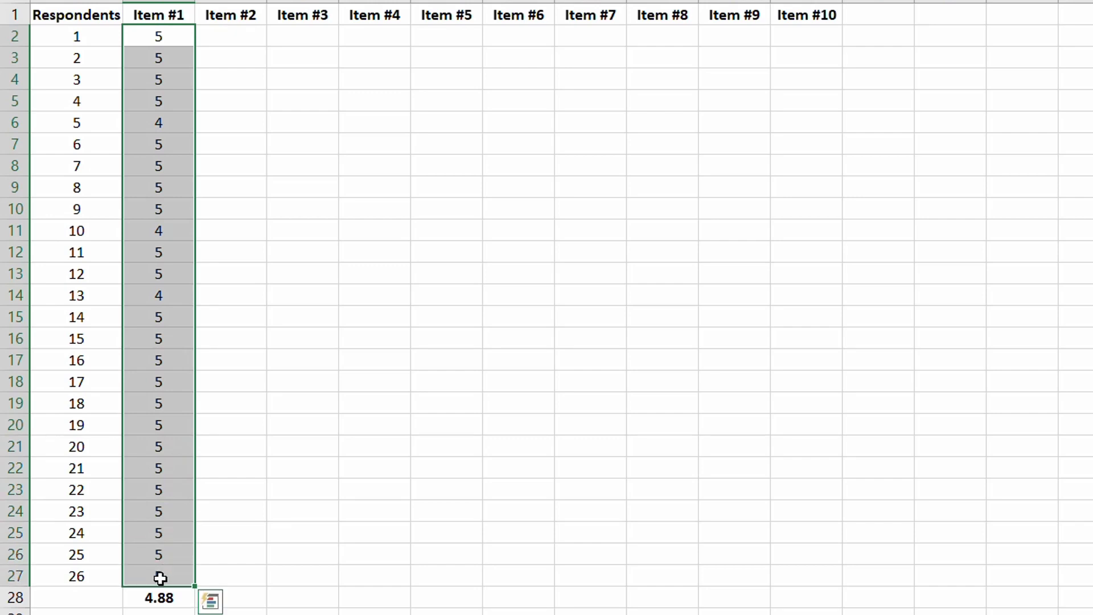
pyautogui.click(160, 598)
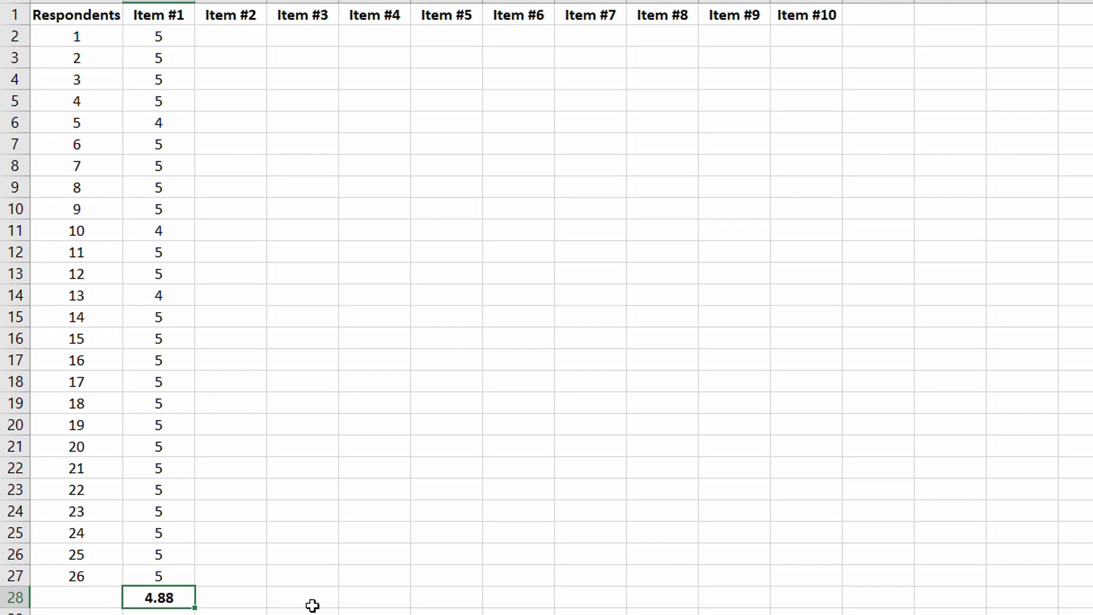
pyautogui.scroll(-3, 213, 512)
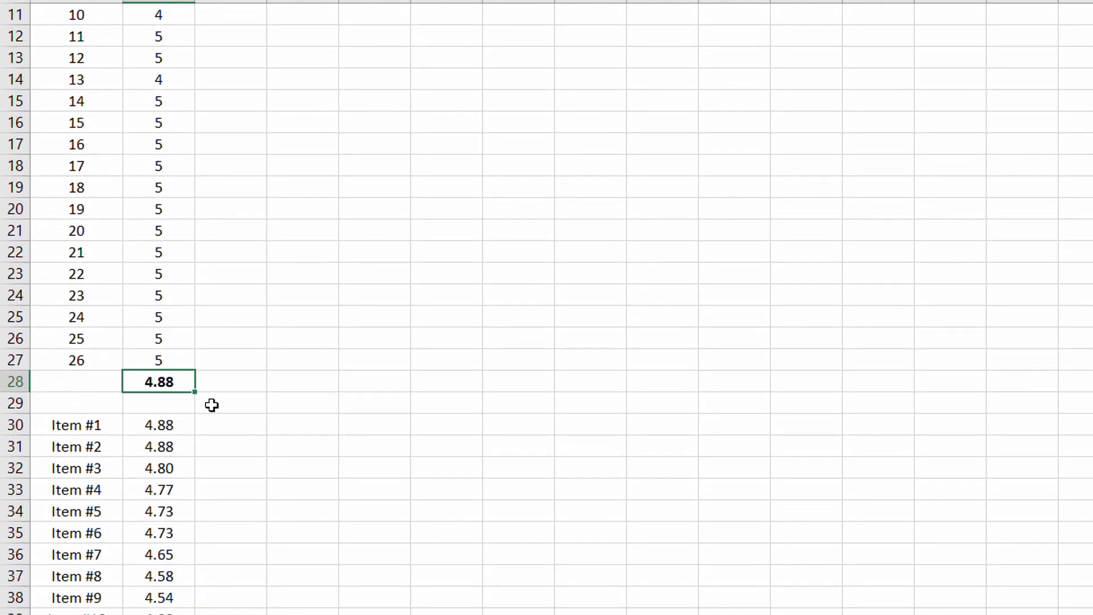
# Enter =AVERAGE(B2:B27) in B28, returning 4.88 for Item #1's 26 ratings
pyautogui.write('=average')
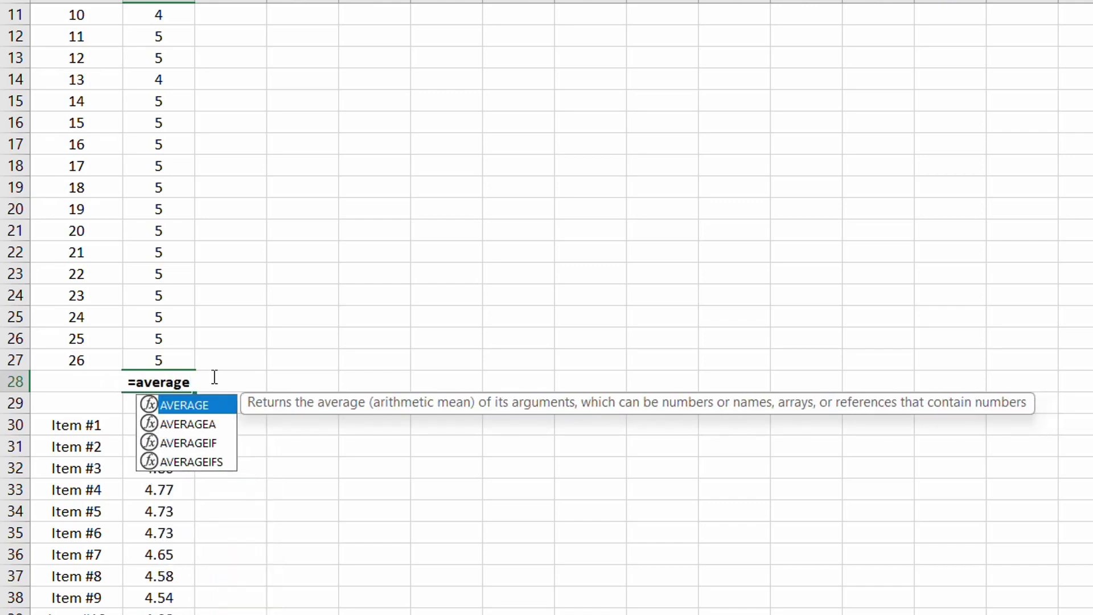
pyautogui.write('(')
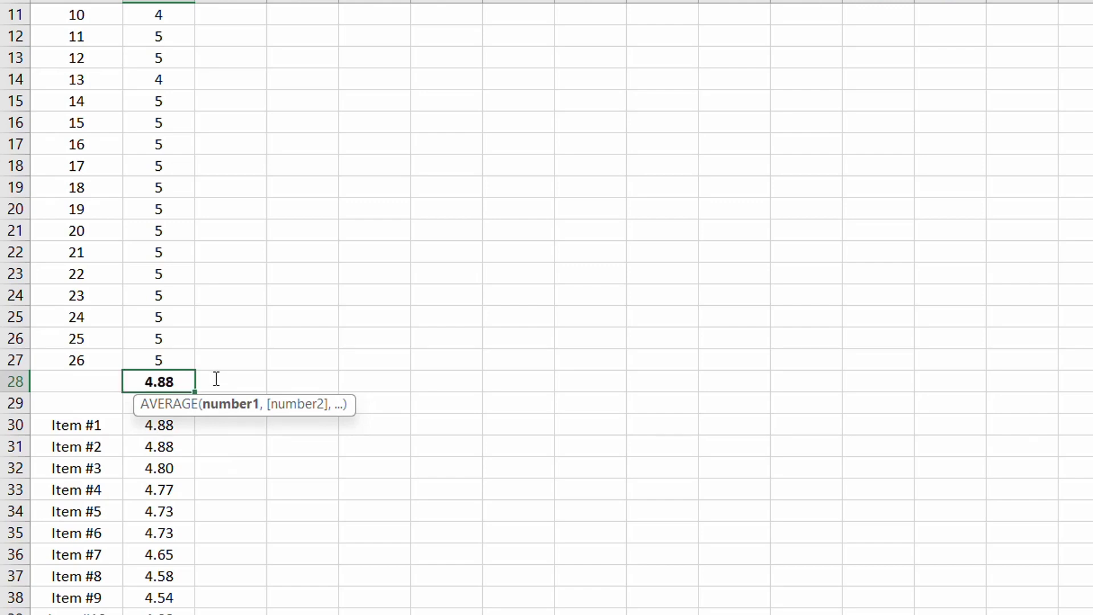
pyautogui.scroll(6, 215, 379)
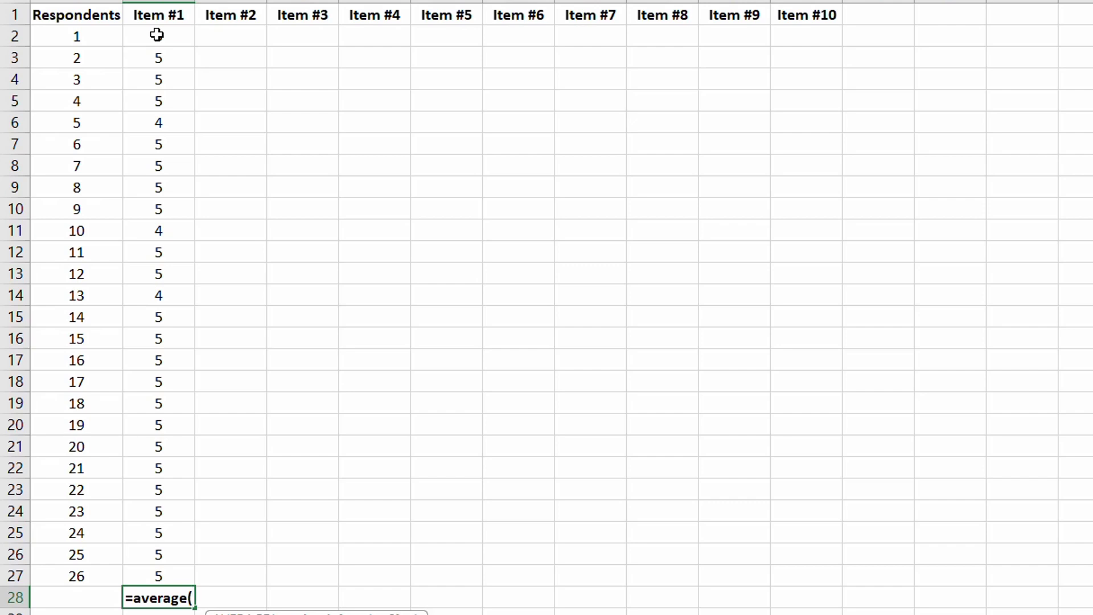
pyautogui.moveTo(156, 35); pyautogui.dragTo(157, 576)
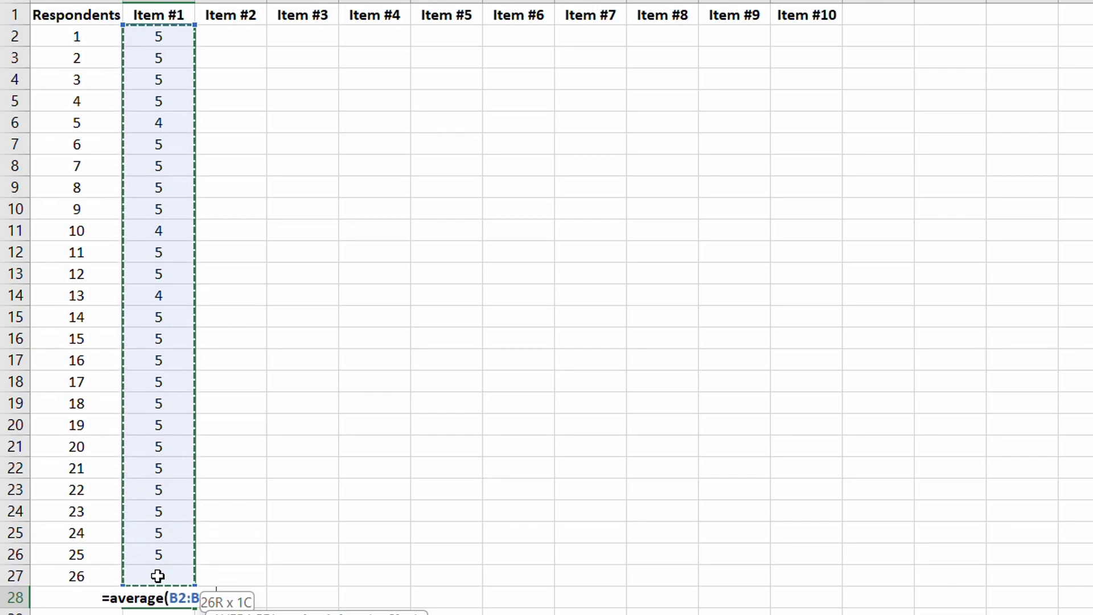
pyautogui.click(138, 37)
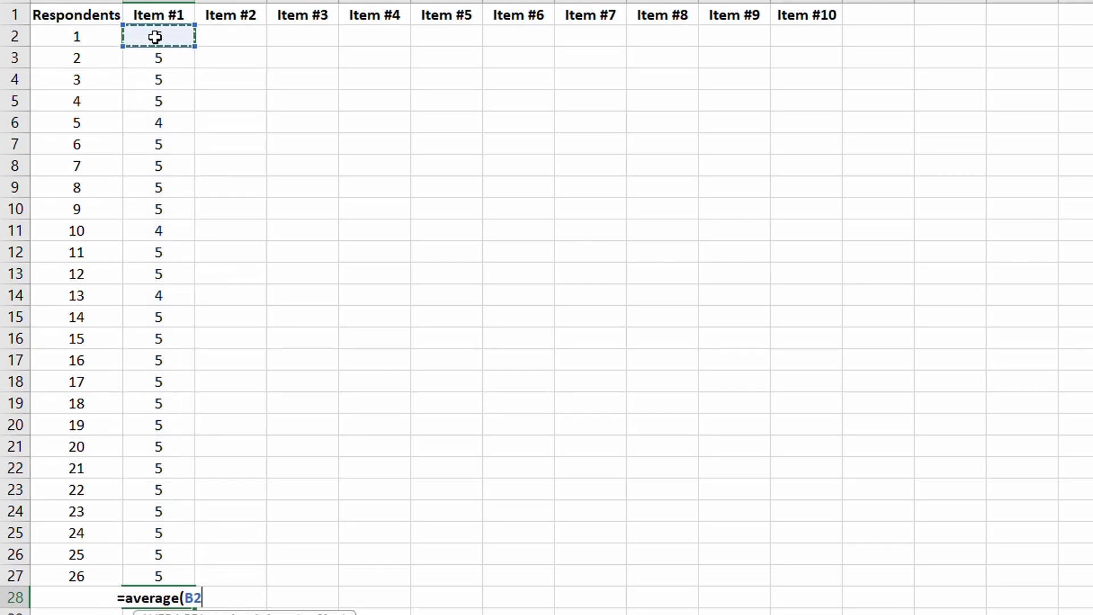
pyautogui.moveTo(155, 37); pyautogui.dragTo(181, 572)
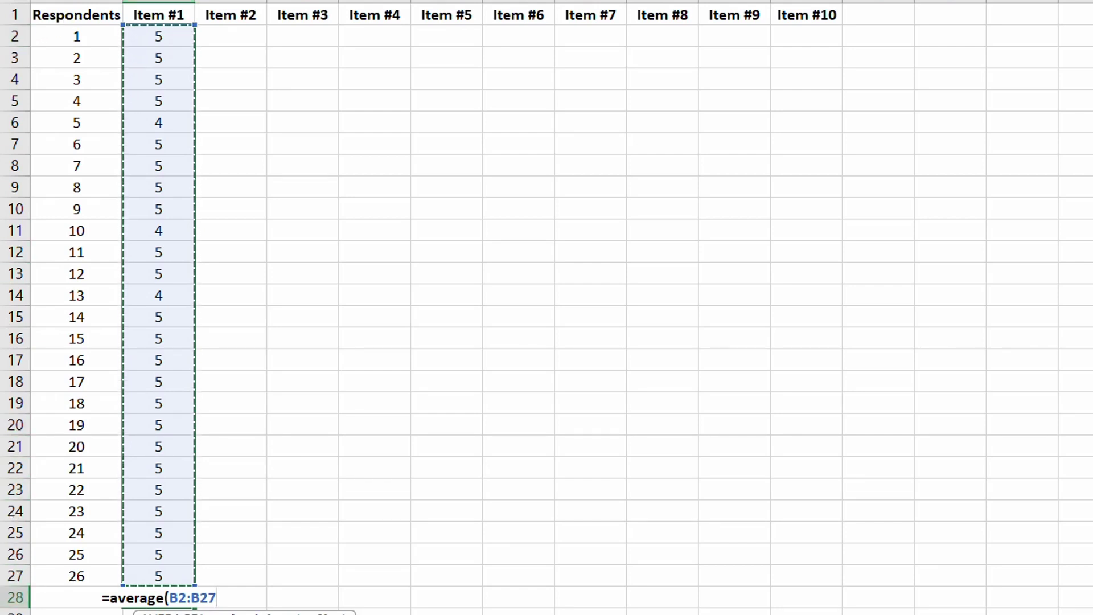
pyautogui.write(')')
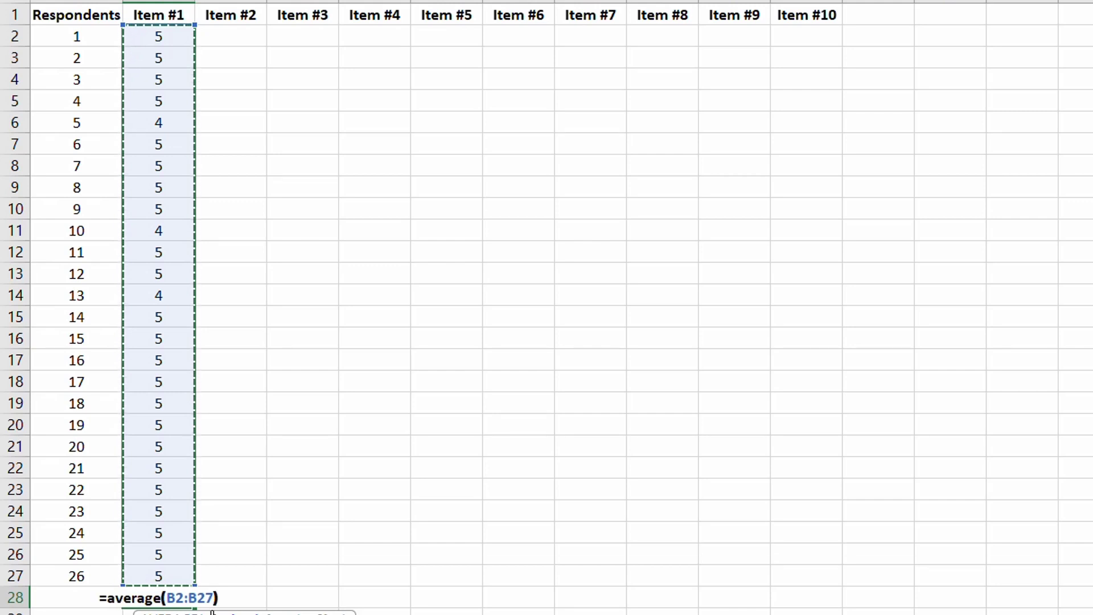
pyautogui.press('BackSpace')
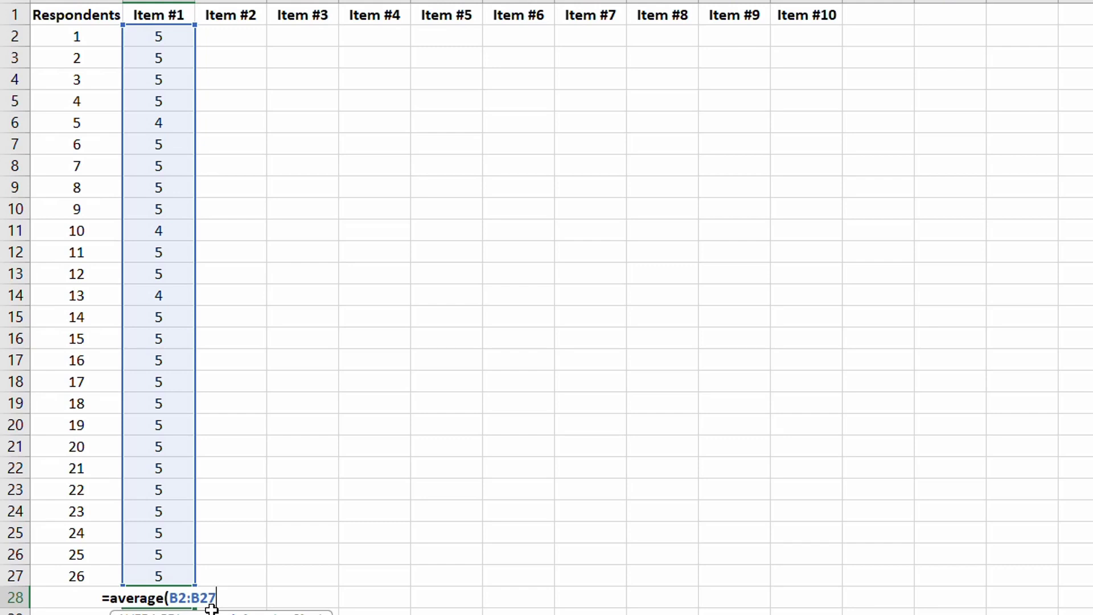
pyautogui.press('Return')
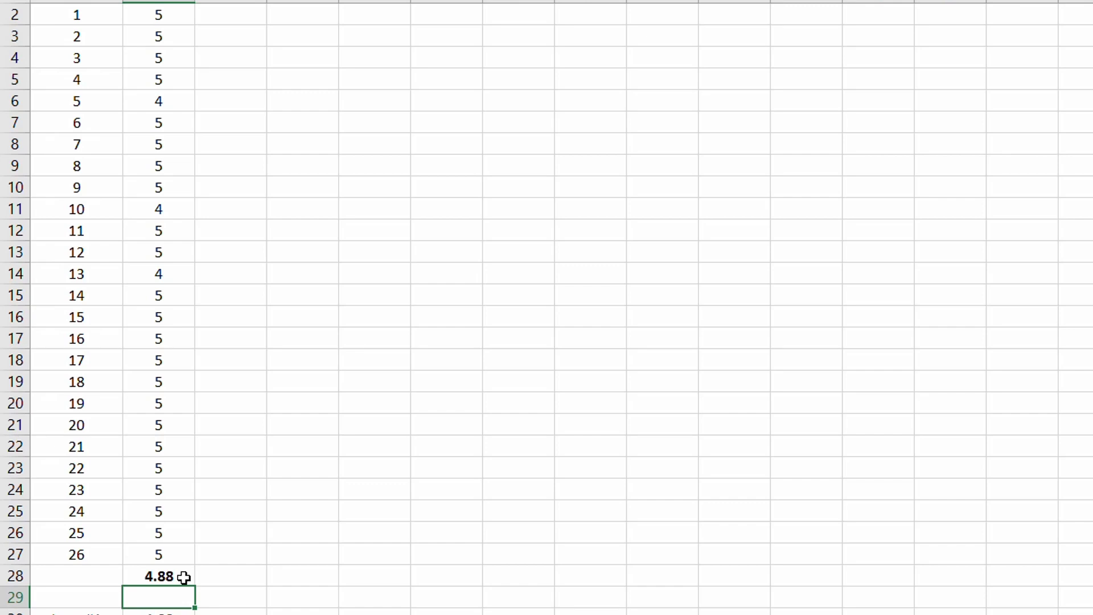
pyautogui.scroll(1, 171, 365)
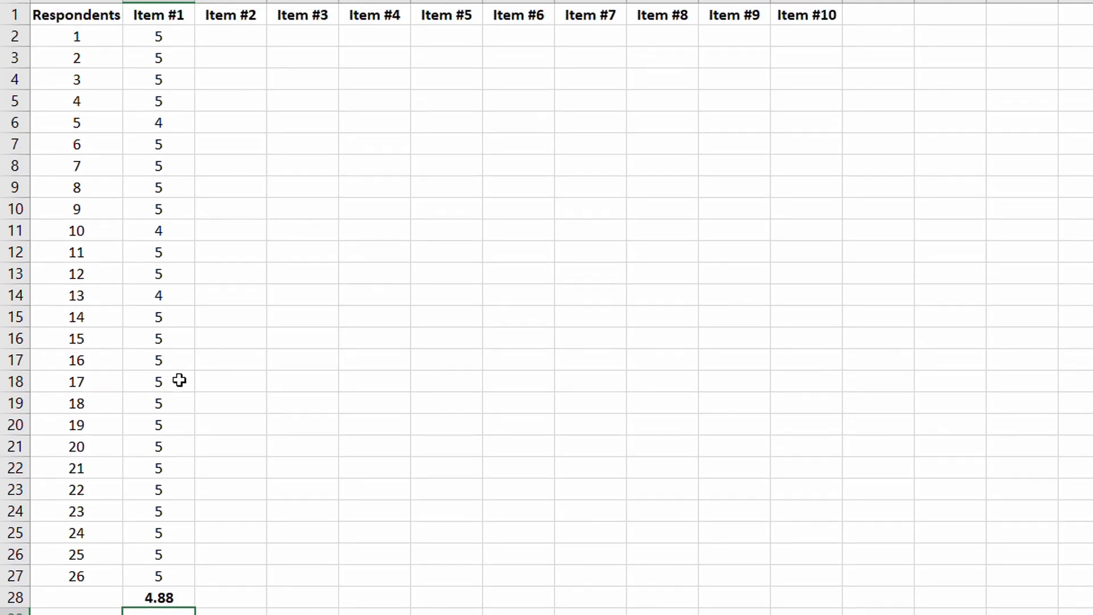
pyautogui.scroll(-2, 179, 380)
pyautogui.scroll(2, 179, 380)
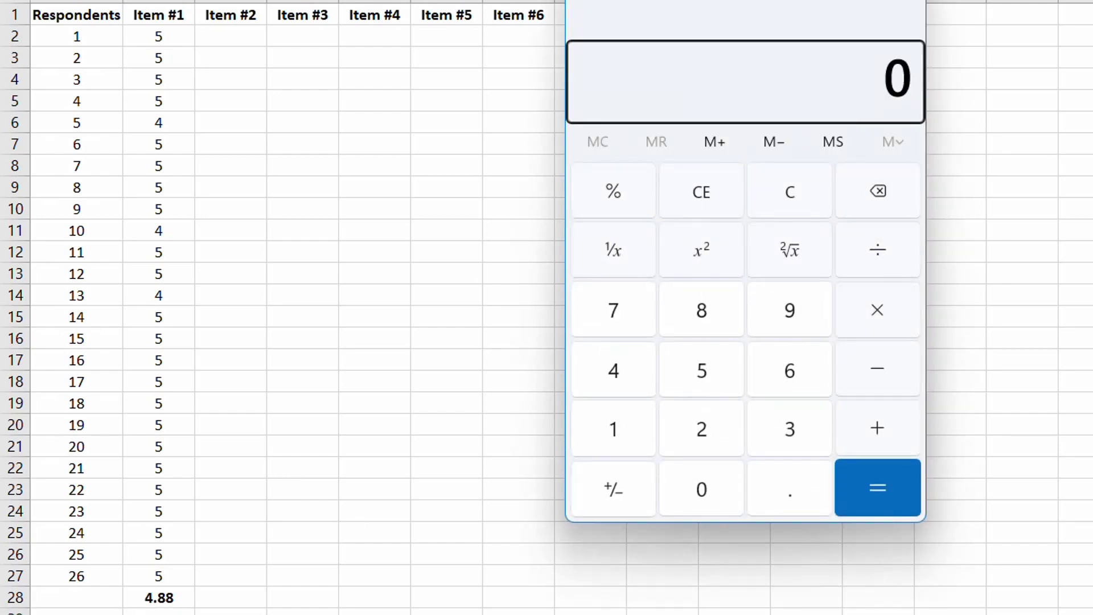
pyautogui.moveTo(777, 1); pyautogui.dragTo(569, 2)
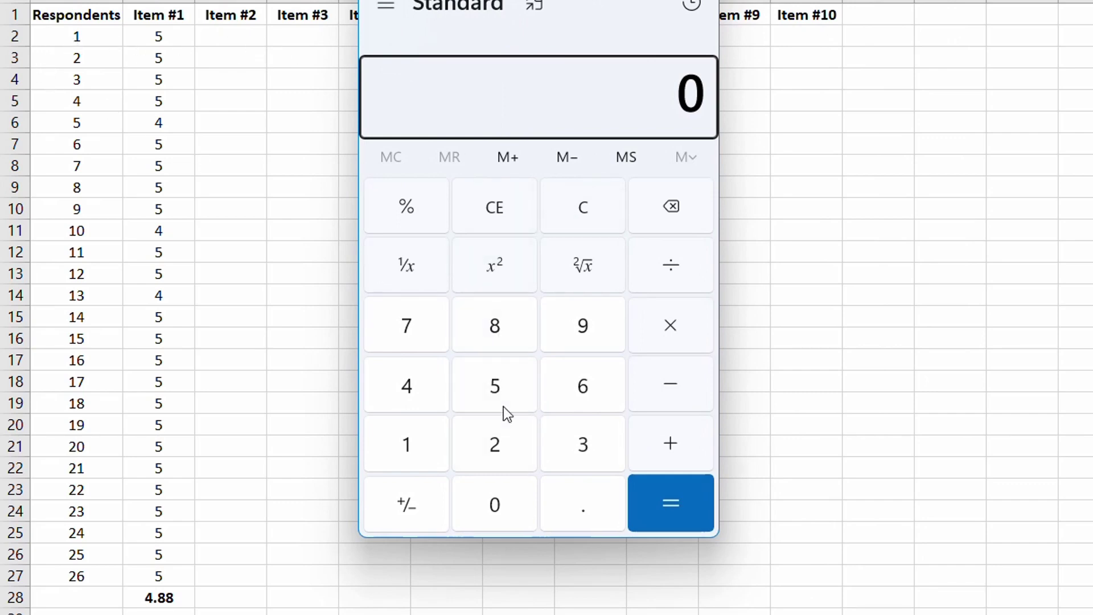
pyautogui.click(496, 384)
pyautogui.click(672, 450)
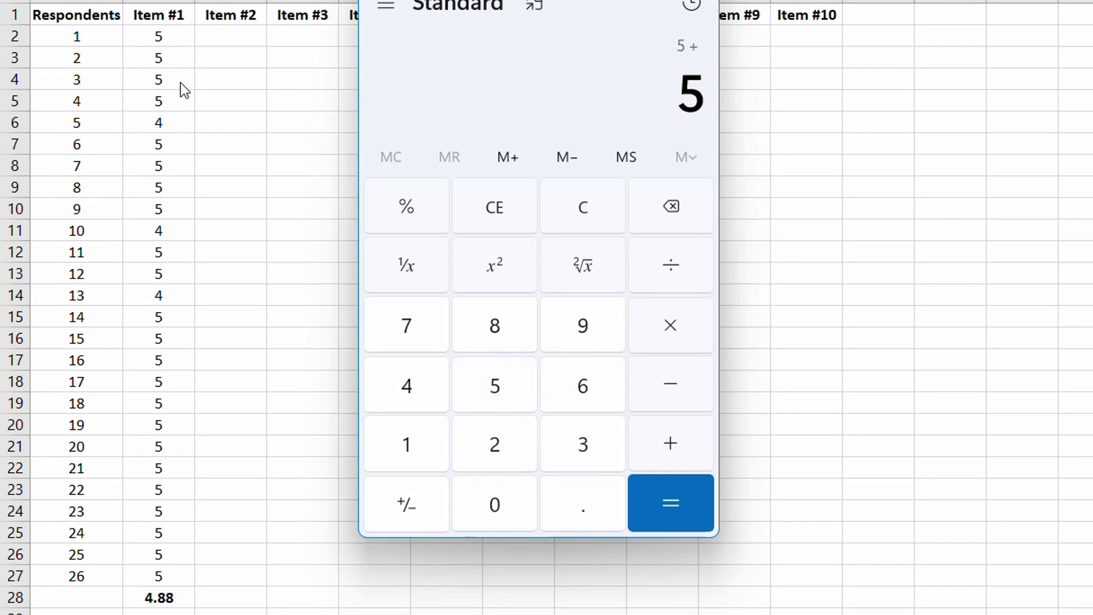
pyautogui.click(496, 385)
pyautogui.click(670, 444)
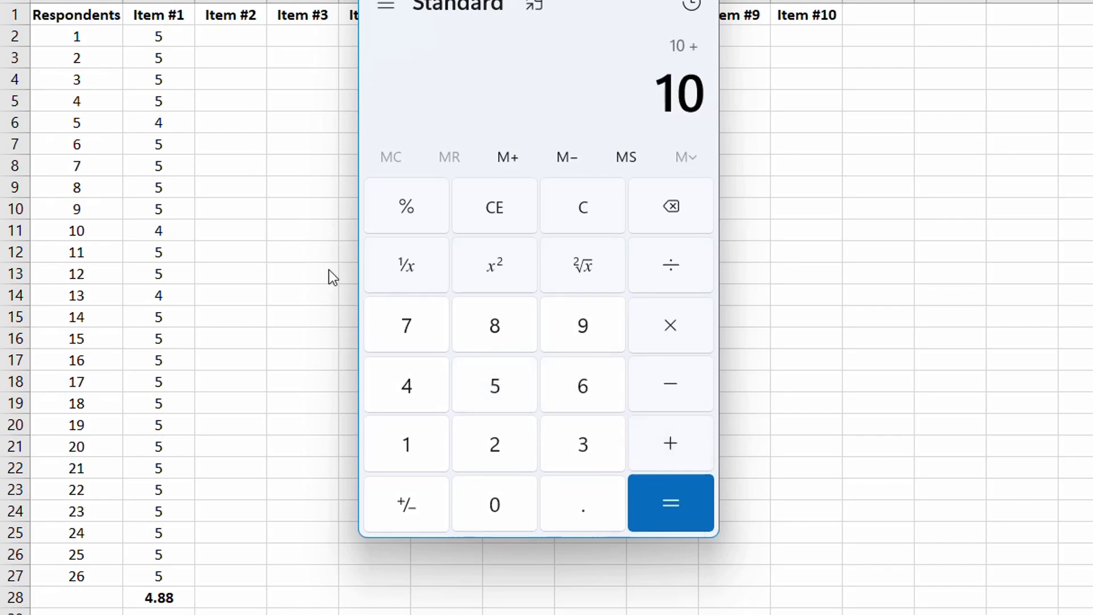
pyautogui.click(508, 372)
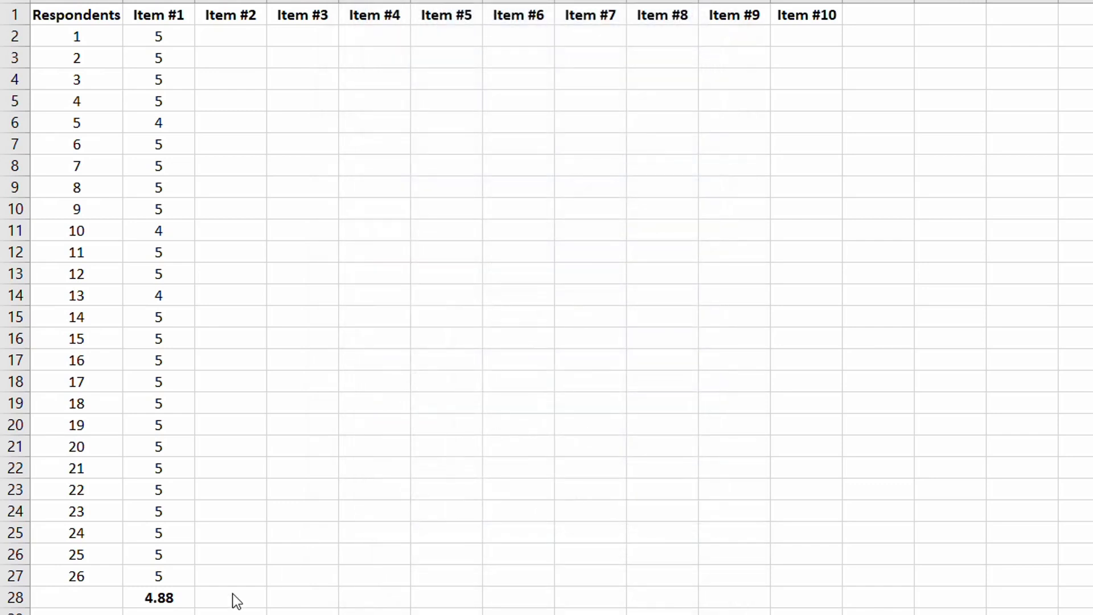
# Replace B28 with =SUM(B2:B27), giving the Item #1 total of 127.00
pyautogui.click(174, 599)
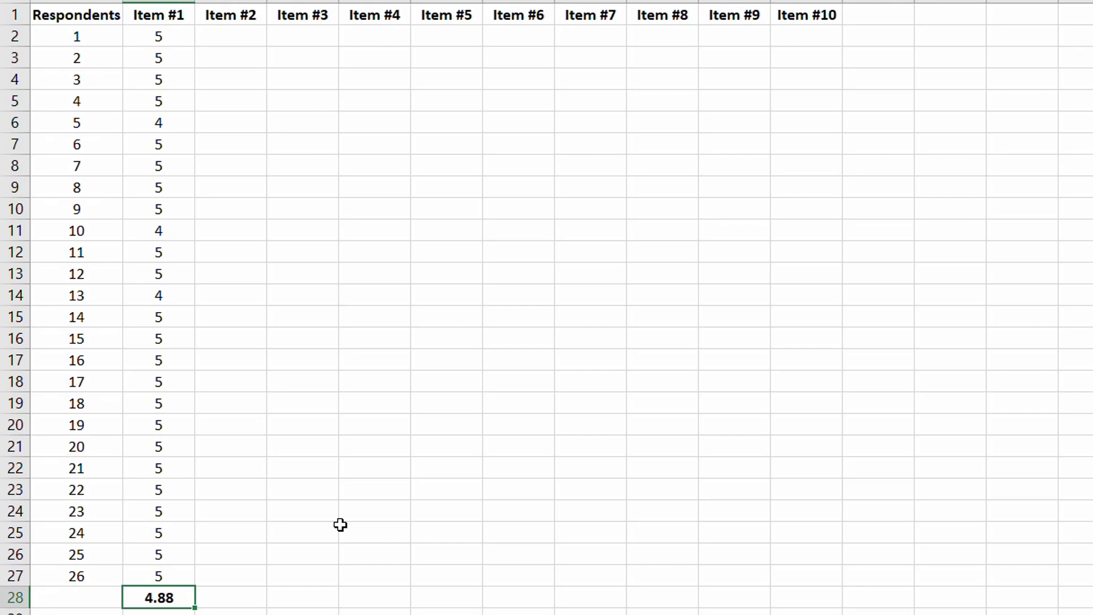
pyautogui.write('=sum')
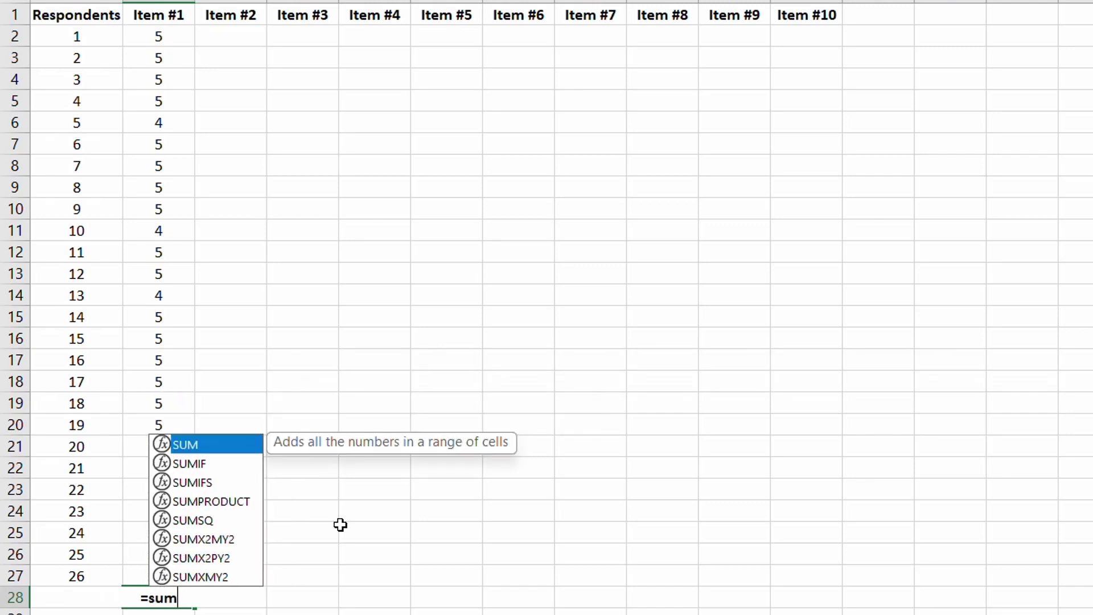
pyautogui.write('(')
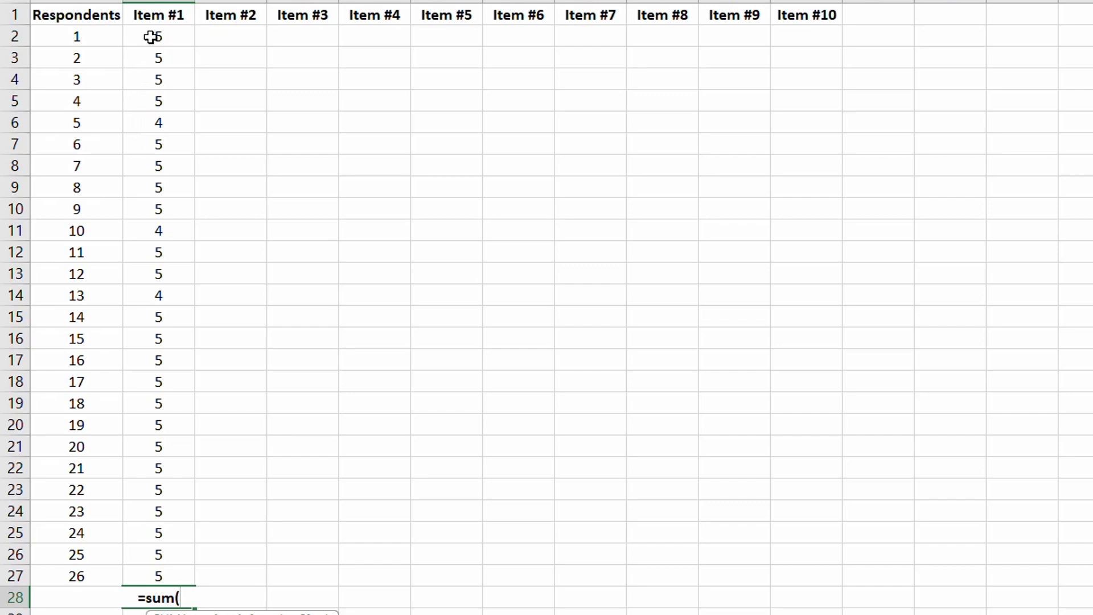
pyautogui.moveTo(151, 37); pyautogui.dragTo(150, 580)
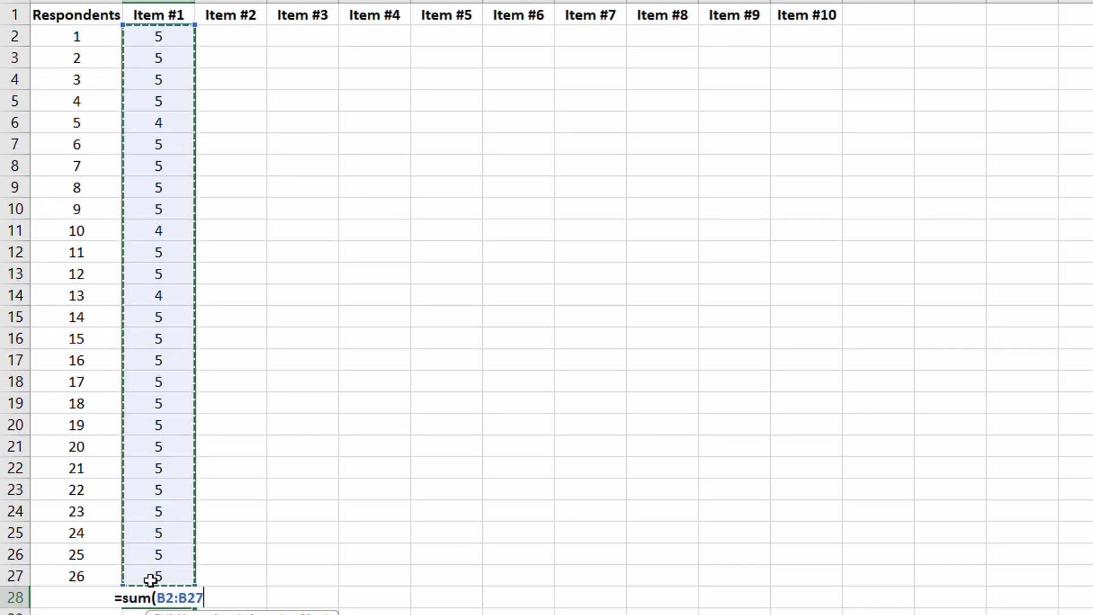
pyautogui.press('Return')
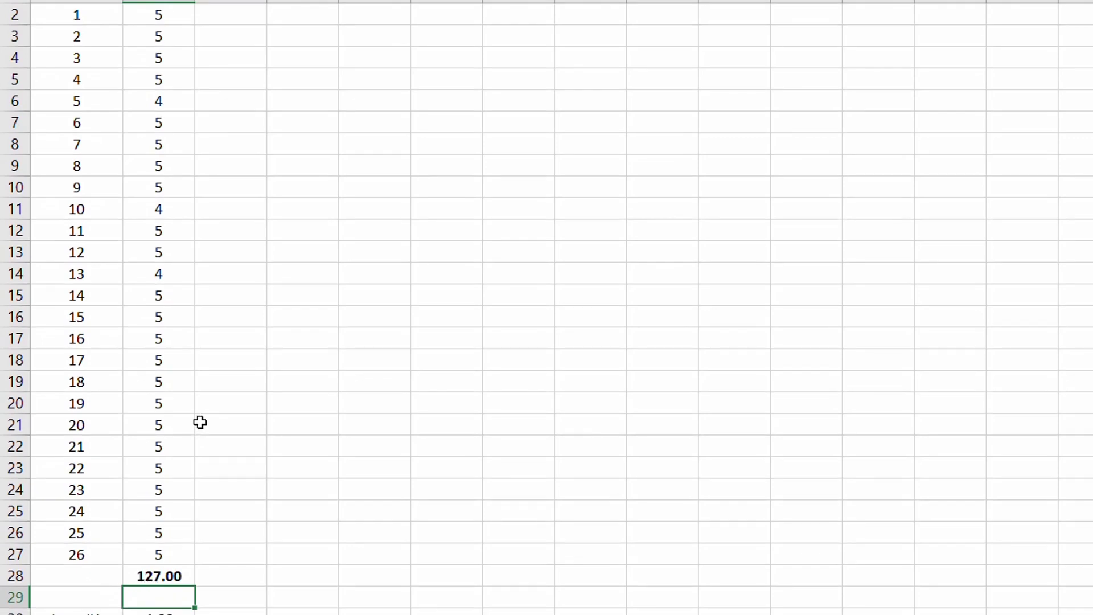
pyautogui.scroll(1, 197, 370)
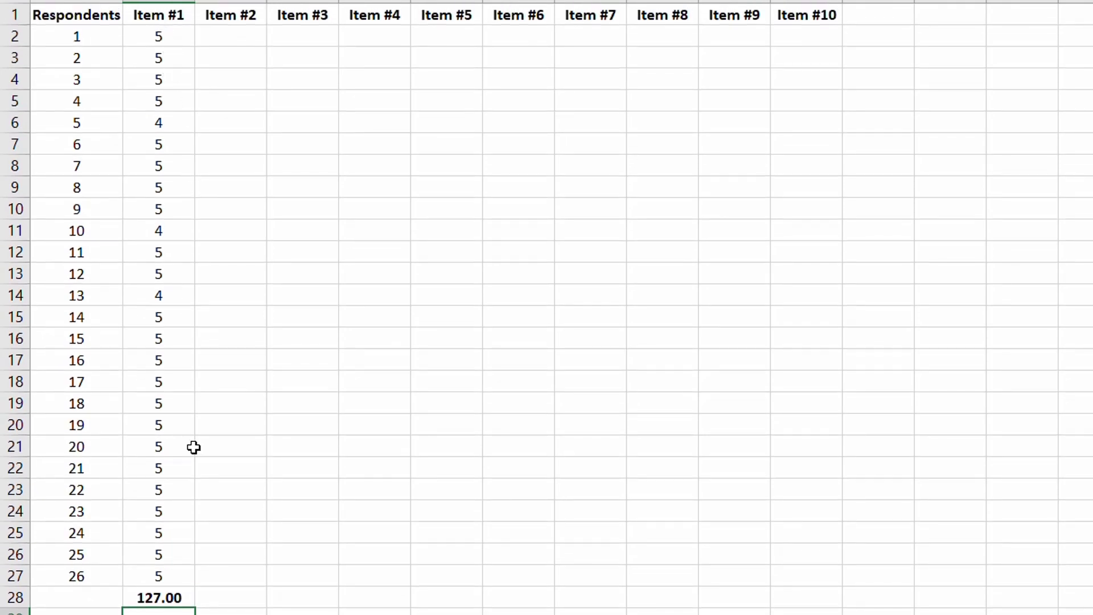
pyautogui.scroll(-5, 171, 501)
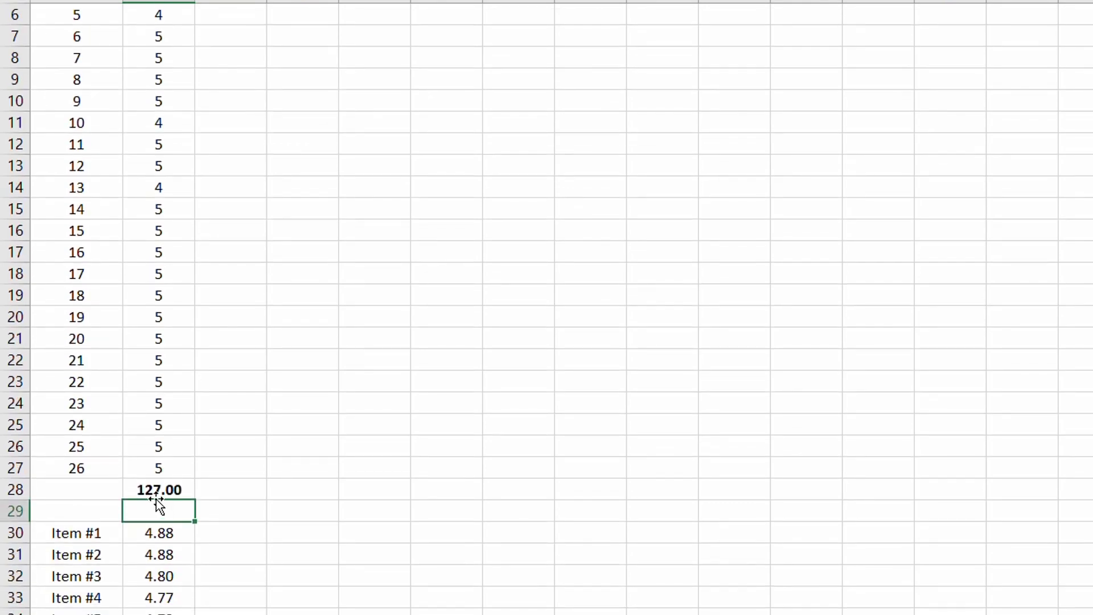
# Compute 127 ÷ 26 in Calculator, getting 4.884615384615385, then return to B28
pyautogui.click(154, 493)
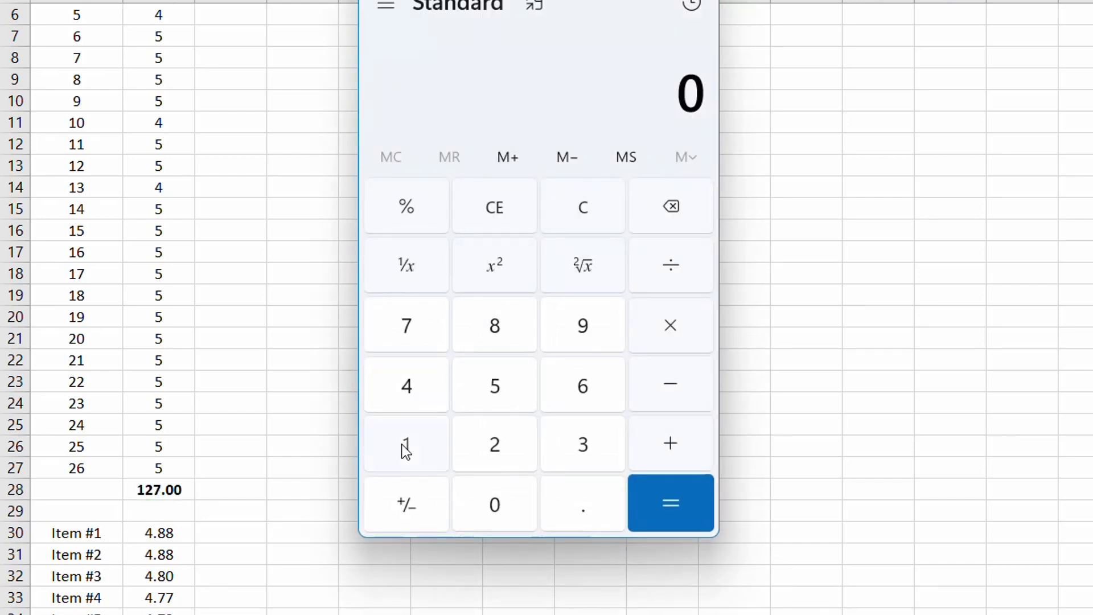
pyautogui.click(405, 449)
pyautogui.click(498, 444)
pyautogui.click(406, 333)
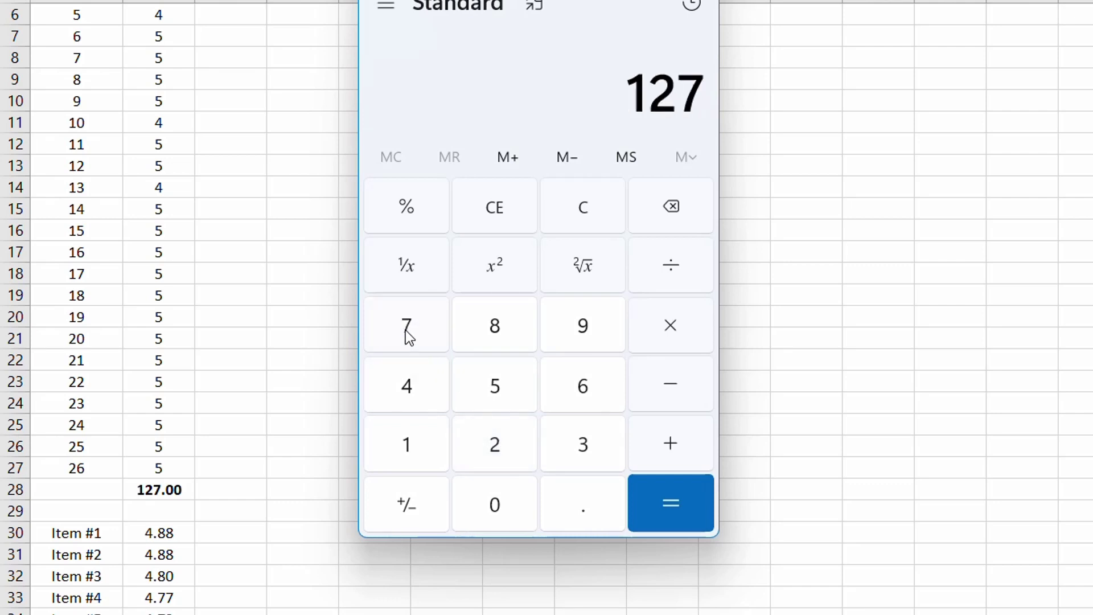
pyautogui.click(669, 269)
pyautogui.click(499, 446)
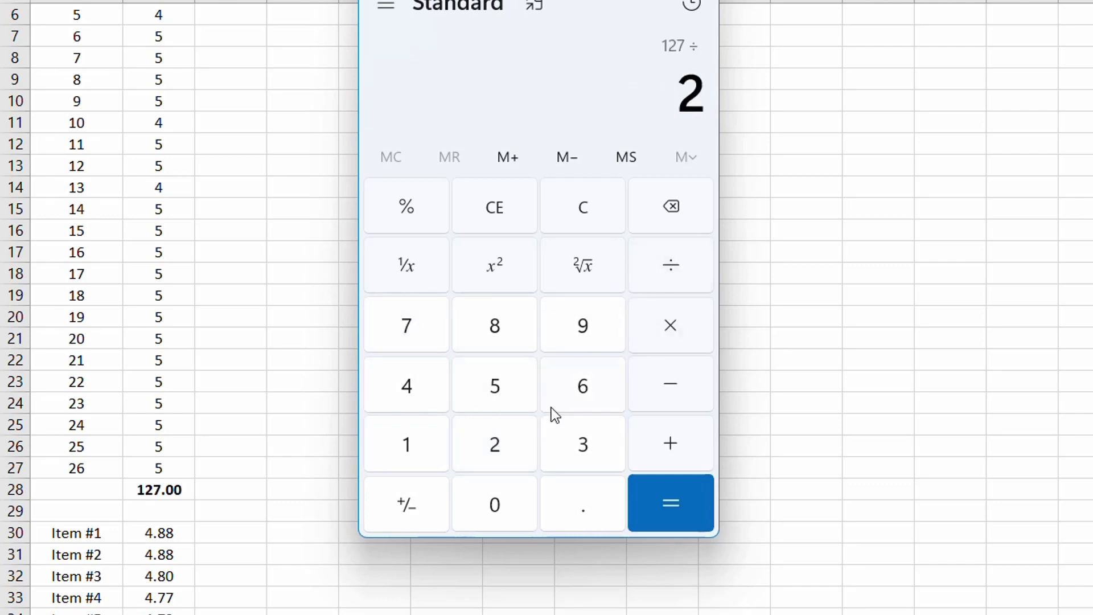
pyautogui.click(582, 390)
pyautogui.click(668, 504)
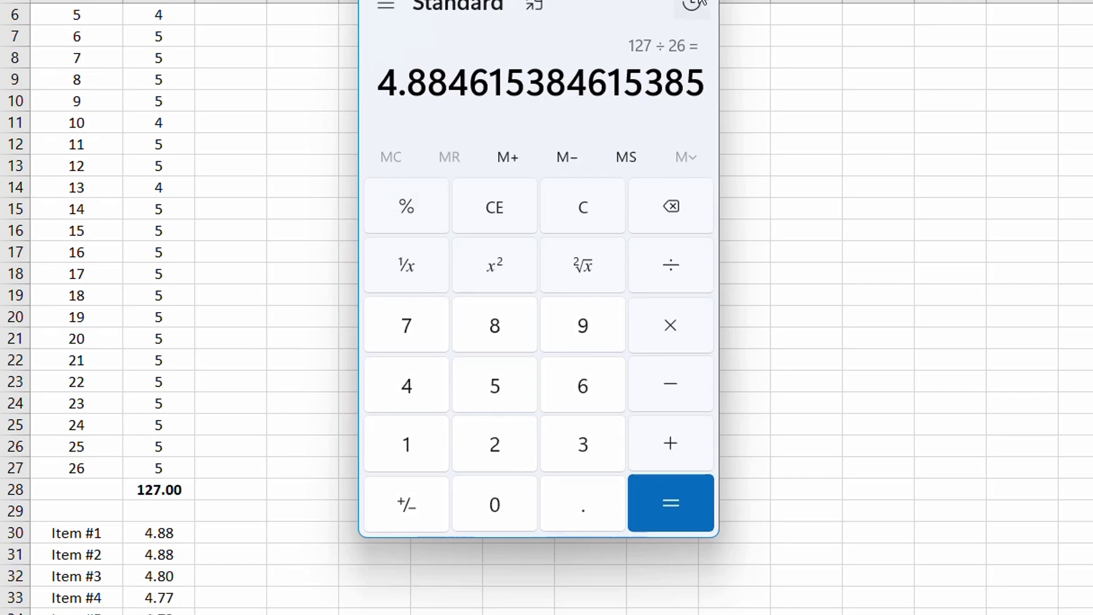
pyautogui.click(157, 489)
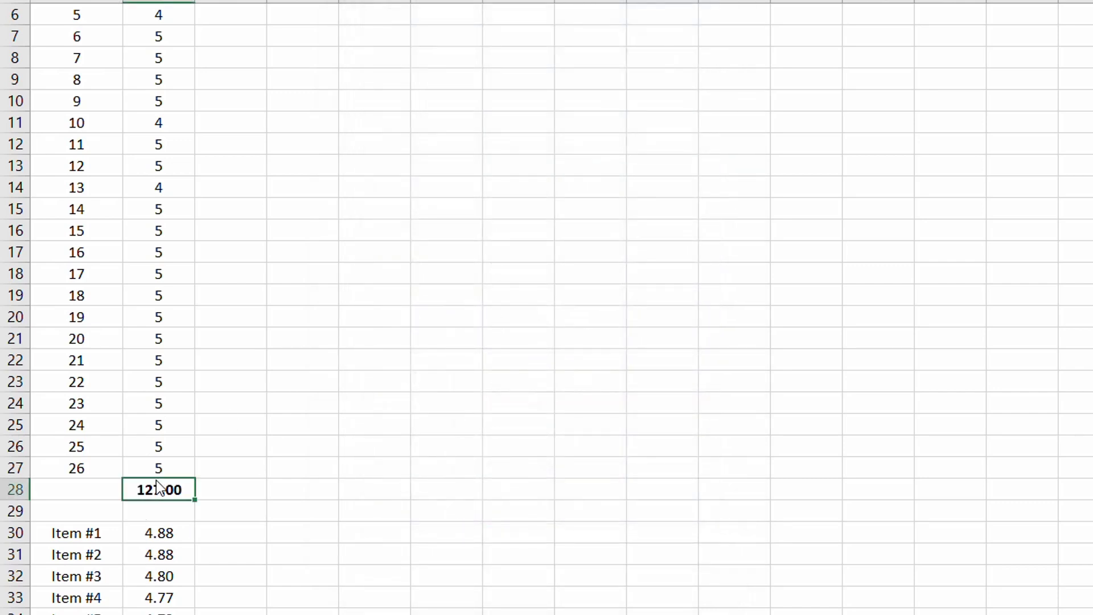
# Re-enter =AVERAGE(B2:B27) in B28 so it shows 4.88 again
pyautogui.write('=')
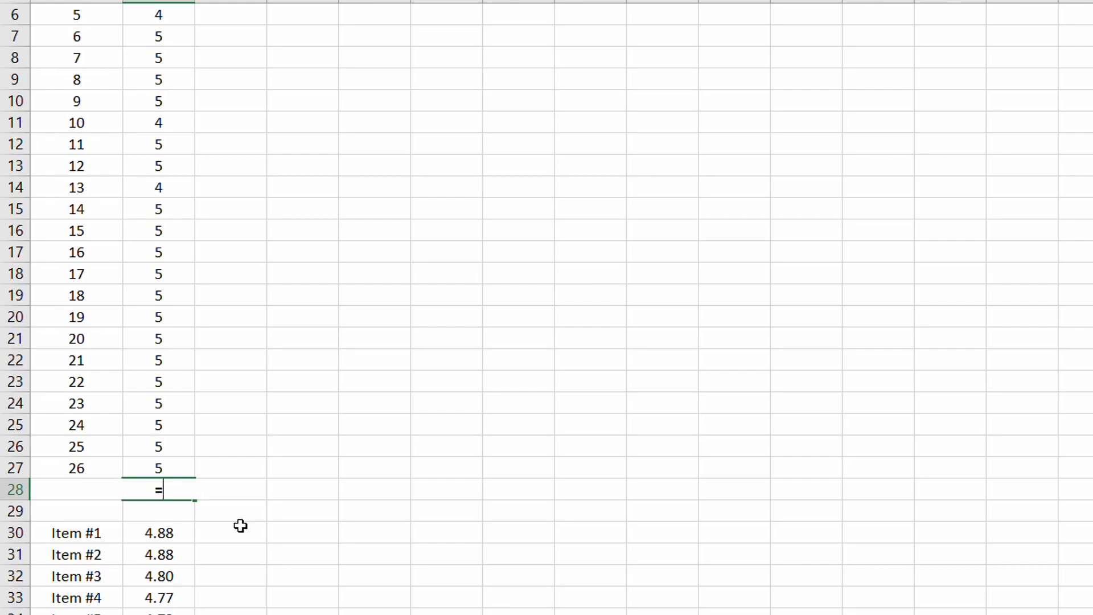
pyautogui.write('averag')
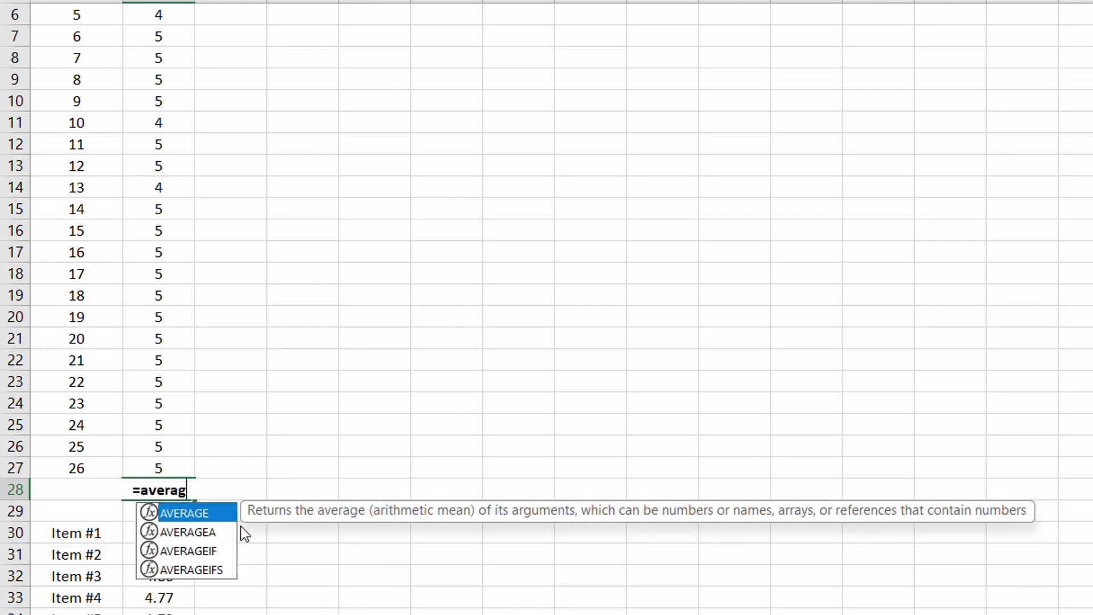
pyautogui.write('e(')
pyautogui.scroll(2, 209, 310)
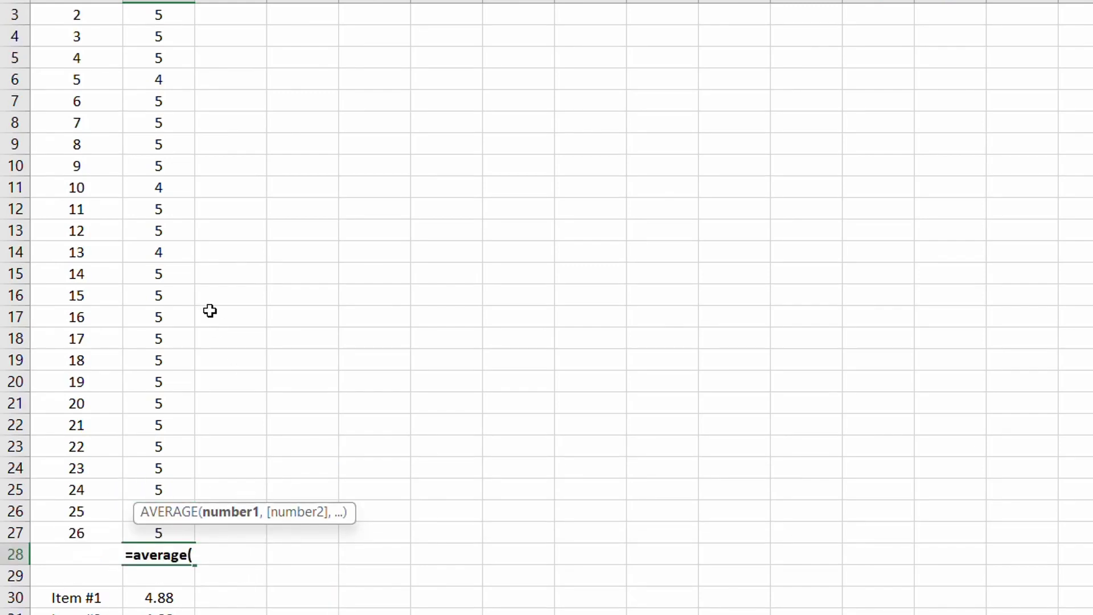
pyautogui.moveTo(159, 35); pyautogui.dragTo(158, 581)
pyautogui.scroll(-2, 200, 502)
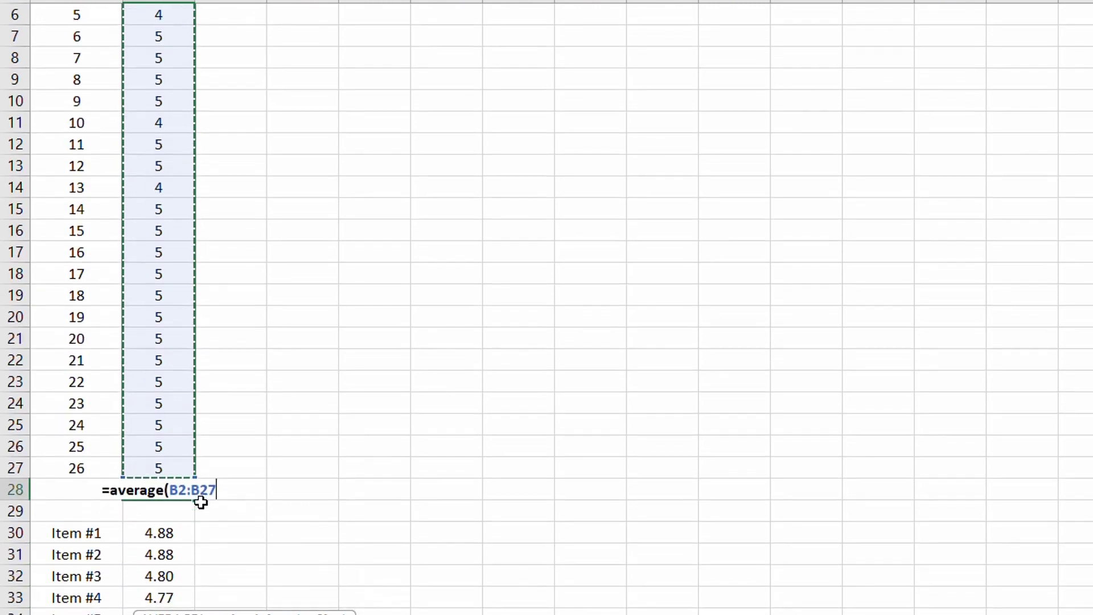
pyautogui.press('Return')
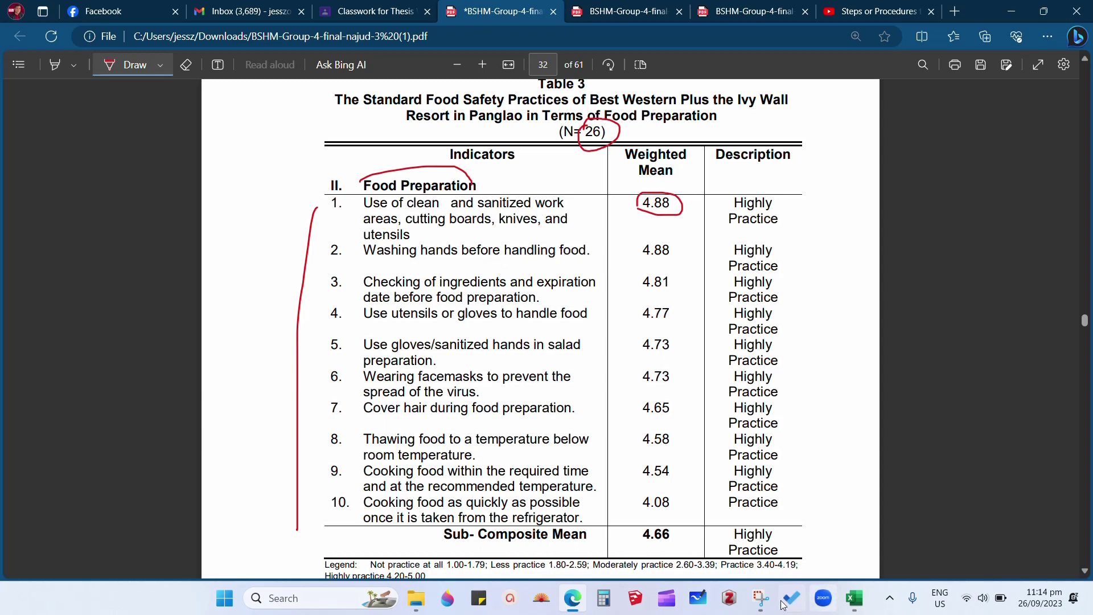
# In the spreadsheet, select the empty Item #2 response cells down to row 27
pyautogui.click(854, 599)
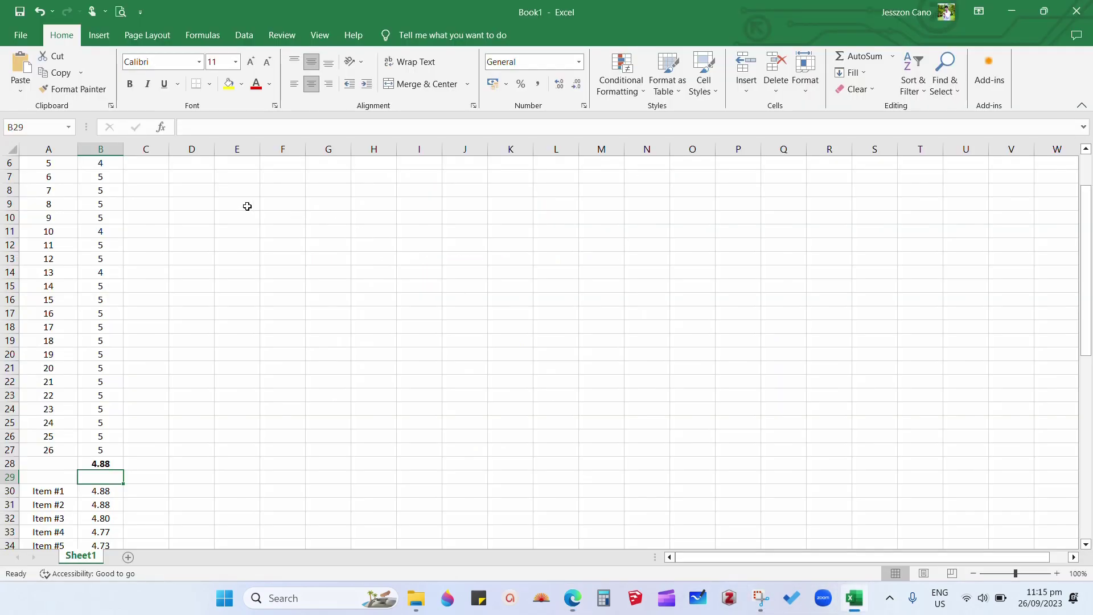
pyautogui.scroll(2, 171, 245)
pyautogui.moveTo(145, 179); pyautogui.dragTo(155, 512)
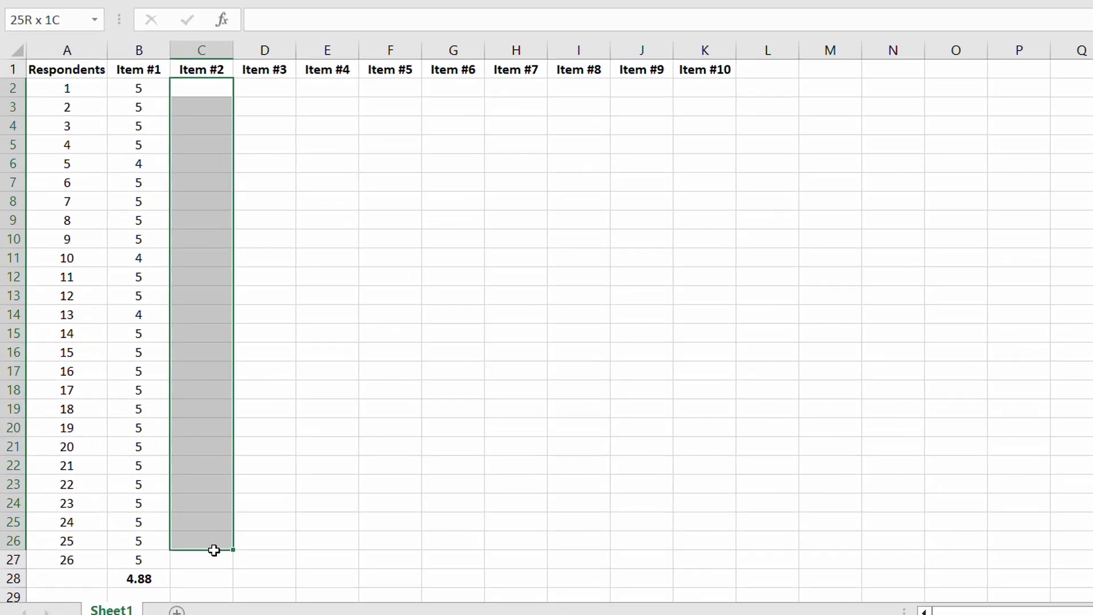
pyautogui.moveTo(213, 550); pyautogui.dragTo(820, 577)
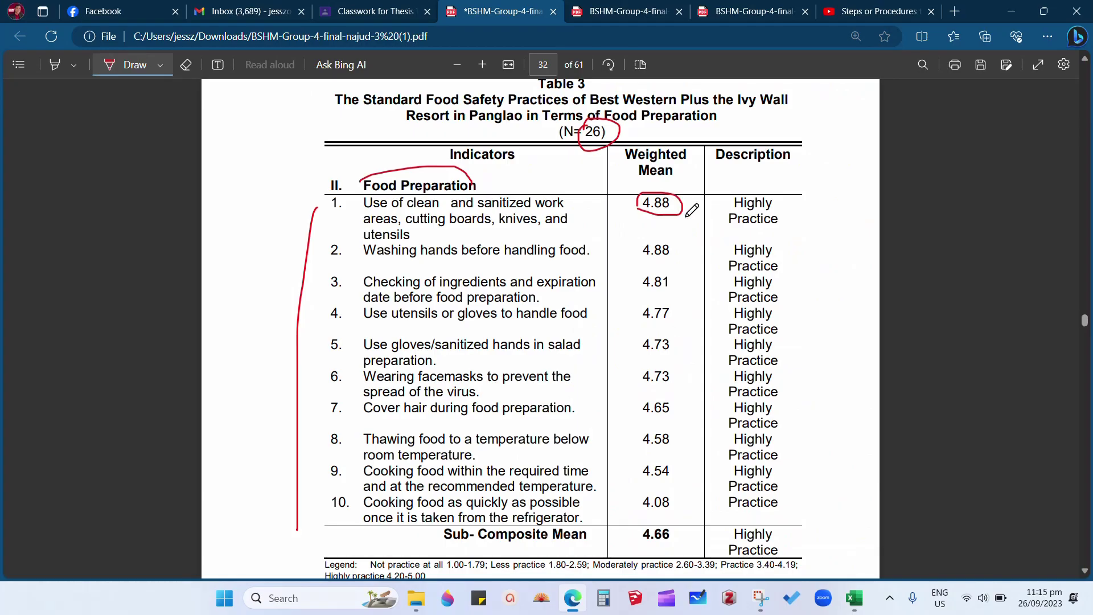
# In red ink, bracket weighted means 4.88–4.08, underline Sub-Composite Mean and circle 4.66
pyautogui.moveTo(687, 216); pyautogui.dragTo(681, 513)
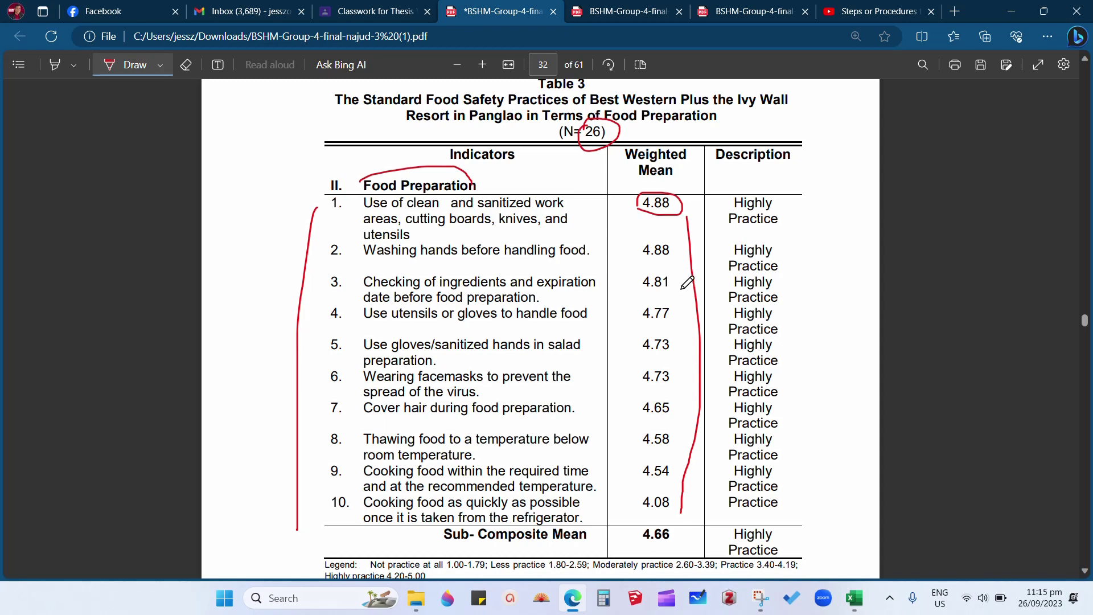
pyautogui.scroll(-2, 679, 368)
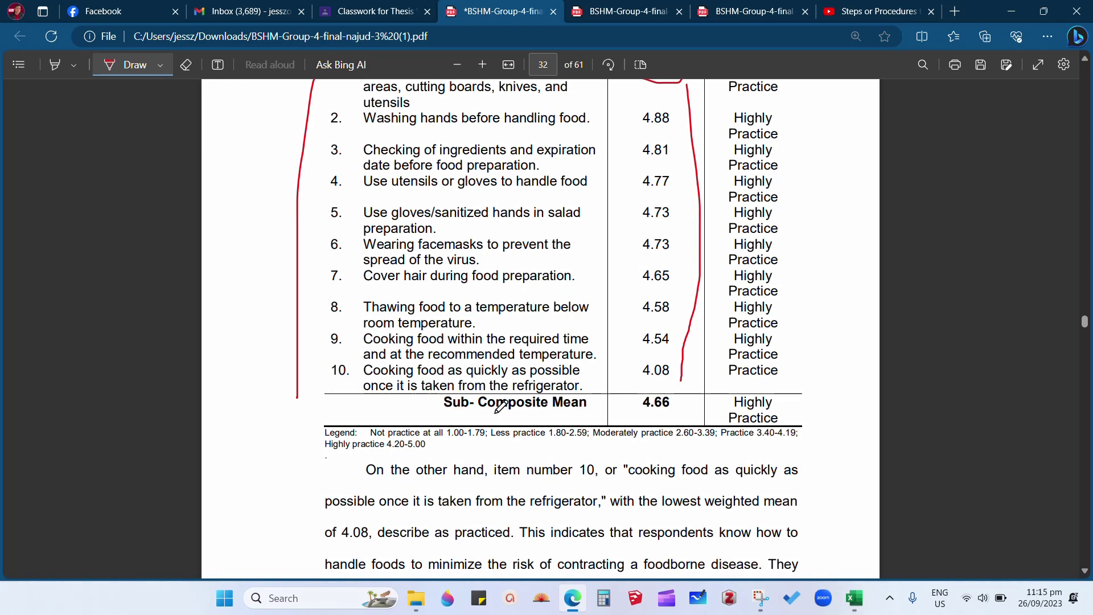
pyautogui.moveTo(459, 414); pyautogui.dragTo(573, 411)
pyautogui.moveTo(665, 391)
pyautogui.mouseDown()
pyautogui.moveTo(694, 426)
pyautogui.moveTo(706, 398)
pyautogui.moveTo(660, 392)
pyautogui.mouseUp()
pyautogui.scroll(2, 699, 434)
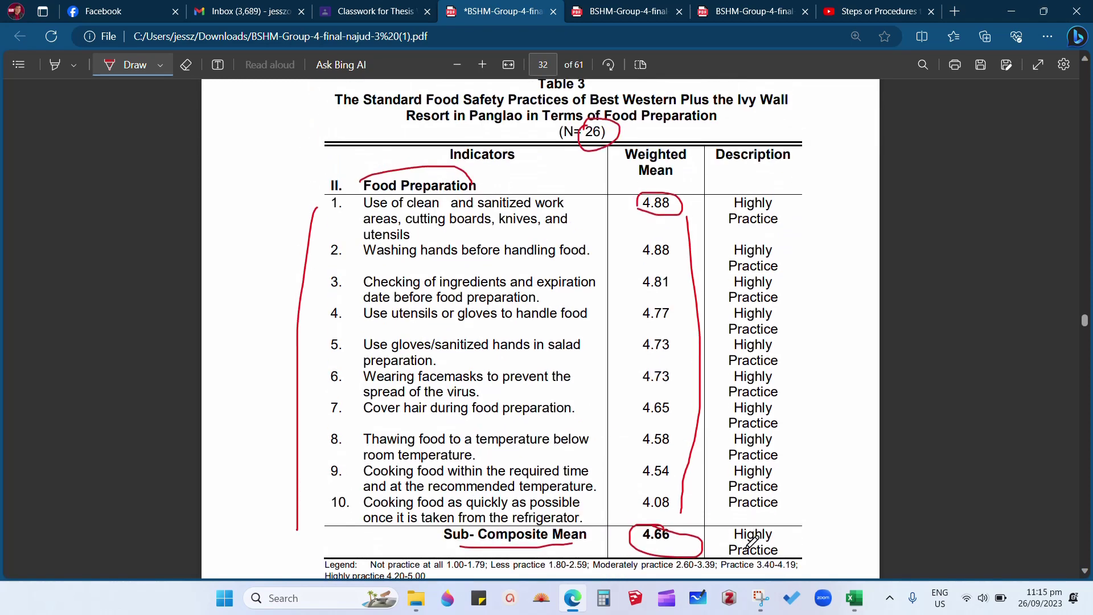
pyautogui.click(853, 598)
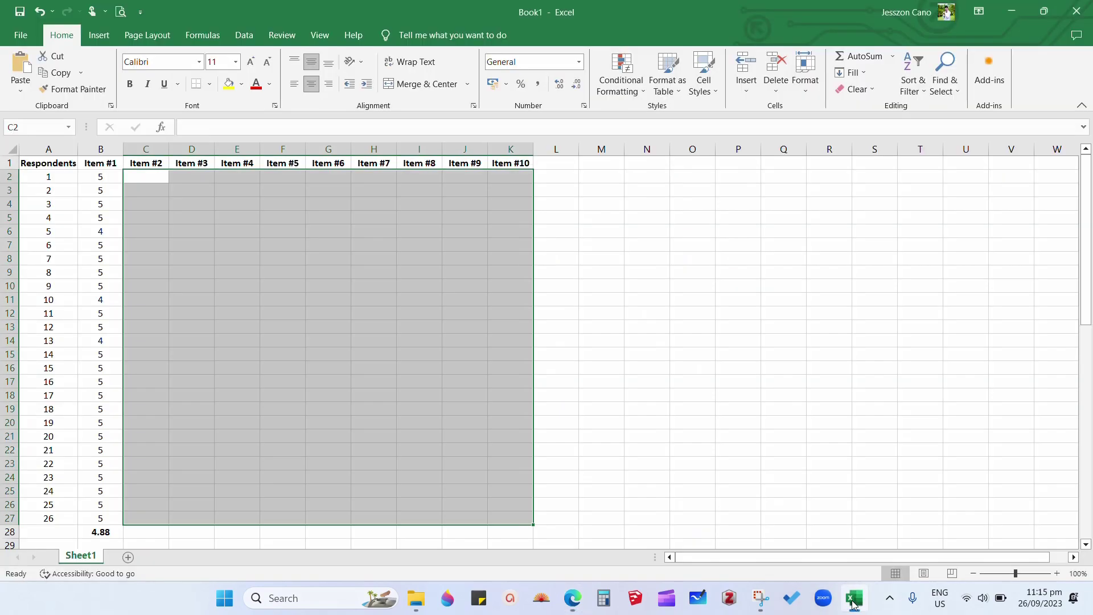
# Clear the selection and point out the Item #1, #2 and #10 labels with a red bracket
pyautogui.click(641, 396)
pyautogui.scroll(-7, 634, 405)
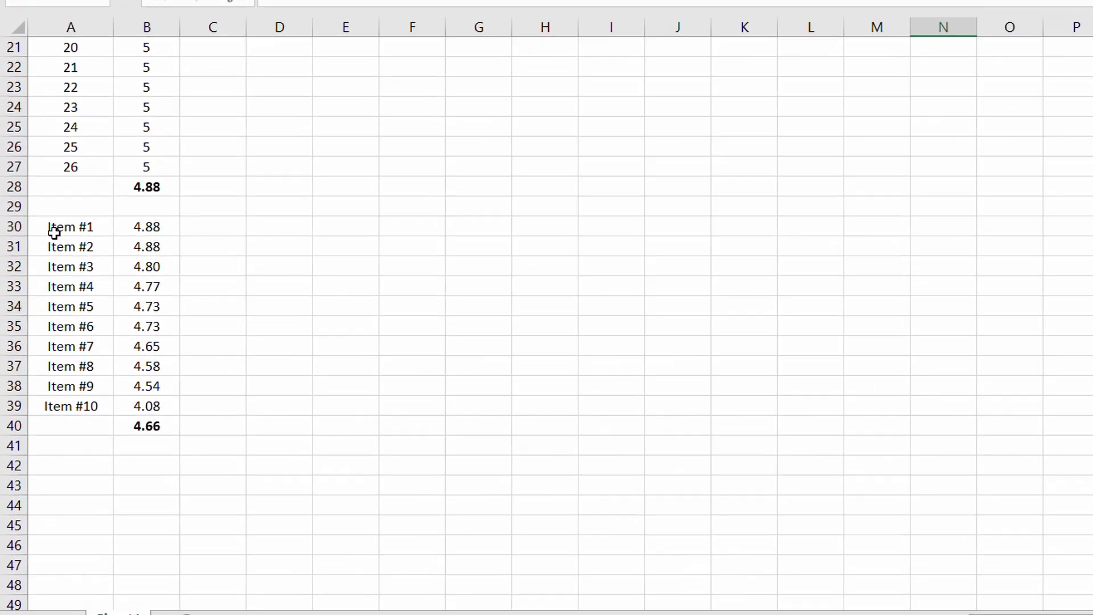
pyautogui.click(37, 288)
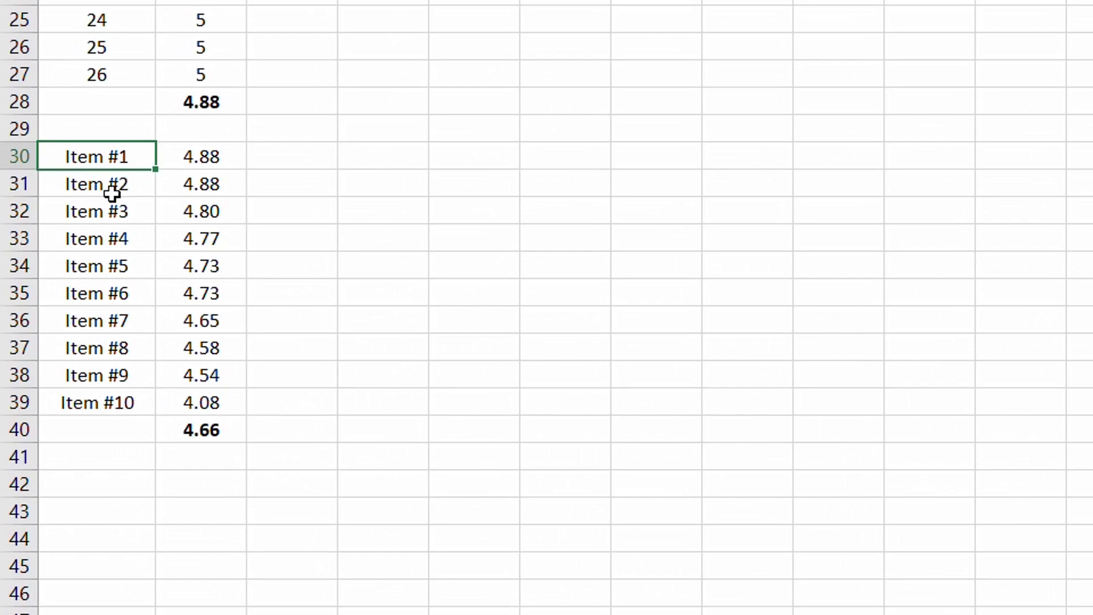
pyautogui.click(54, 300)
pyautogui.click(119, 406)
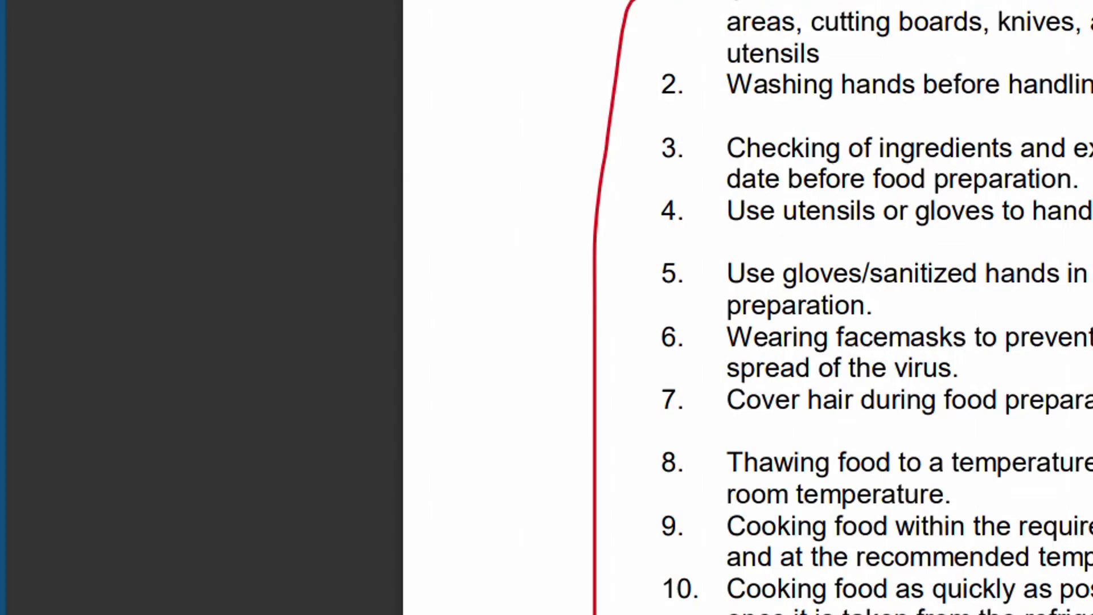
pyautogui.moveTo(634, 0)
pyautogui.mouseDown()
pyautogui.moveTo(625, 365)
pyautogui.moveTo(644, 587)
pyautogui.mouseUp()
# Select the Item #1–#10 labels and the 4.88 average, comparing them against the thesis PDF
pyautogui.hotkey('alt', 'Tab')
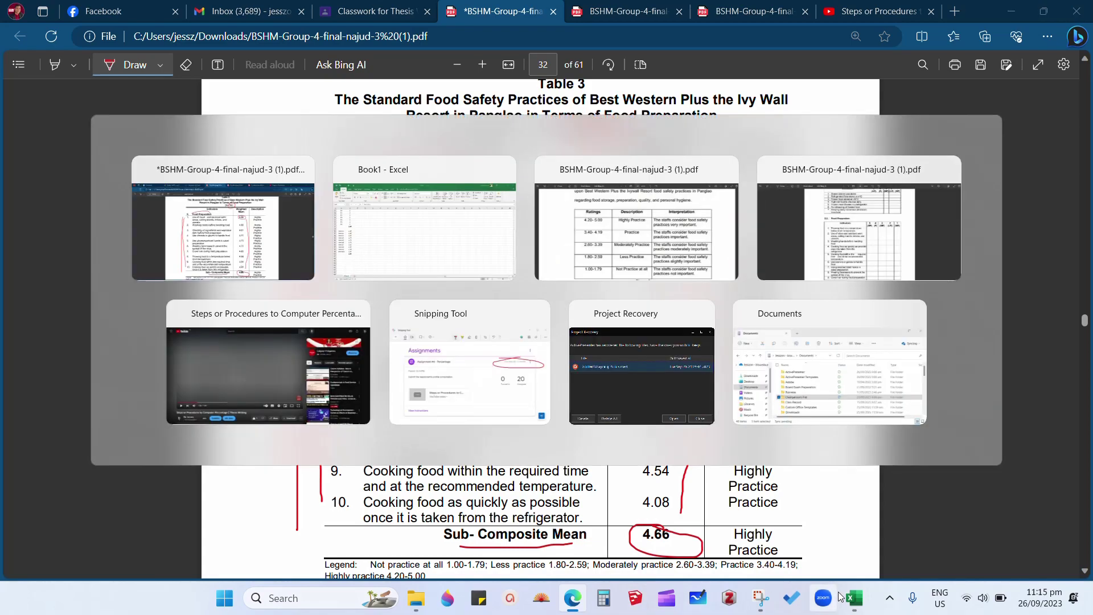
pyautogui.click(80, 286)
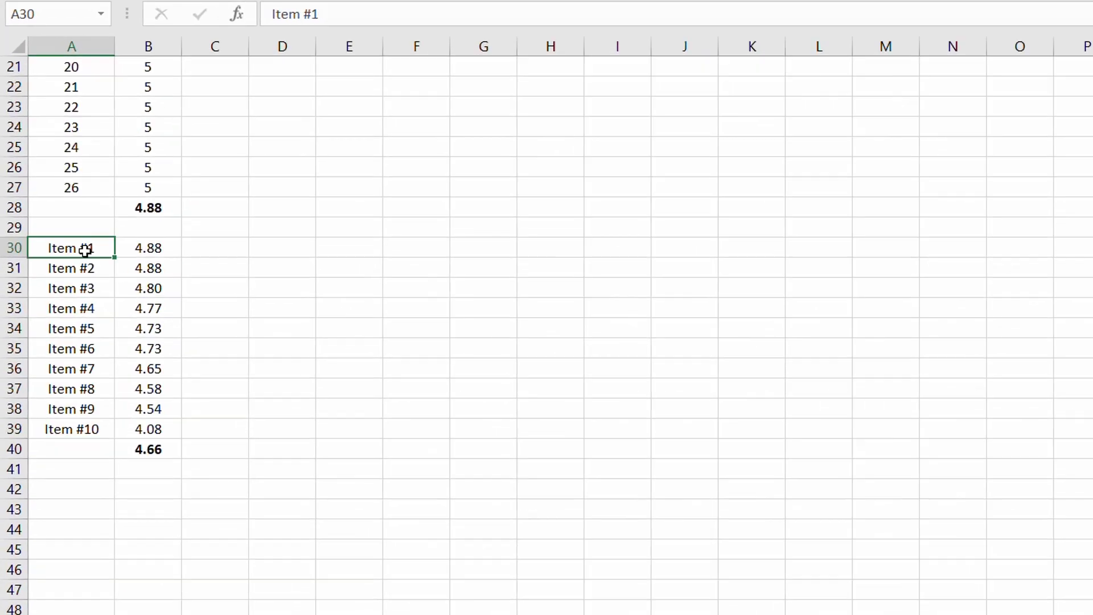
pyautogui.moveTo(85, 251); pyautogui.dragTo(82, 427)
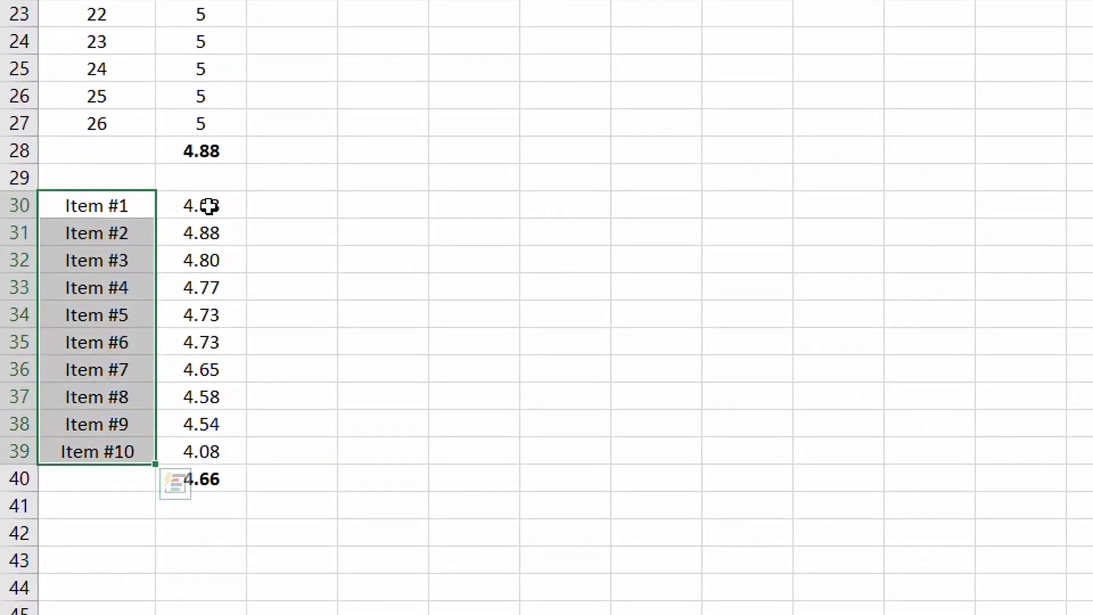
pyautogui.click(209, 206)
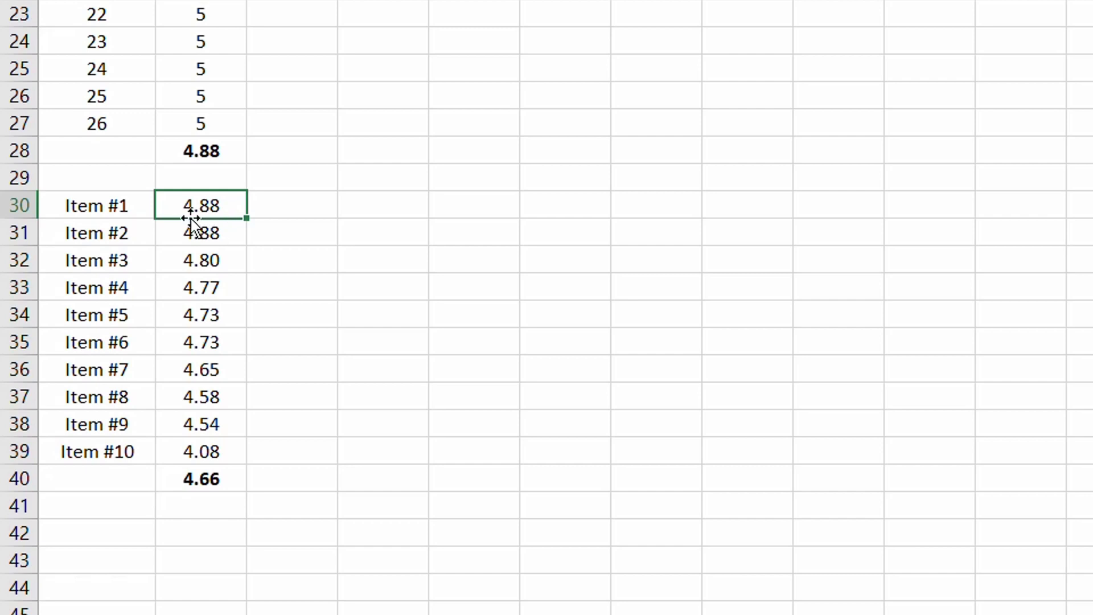
pyautogui.hotkey('alt', 'Tab')
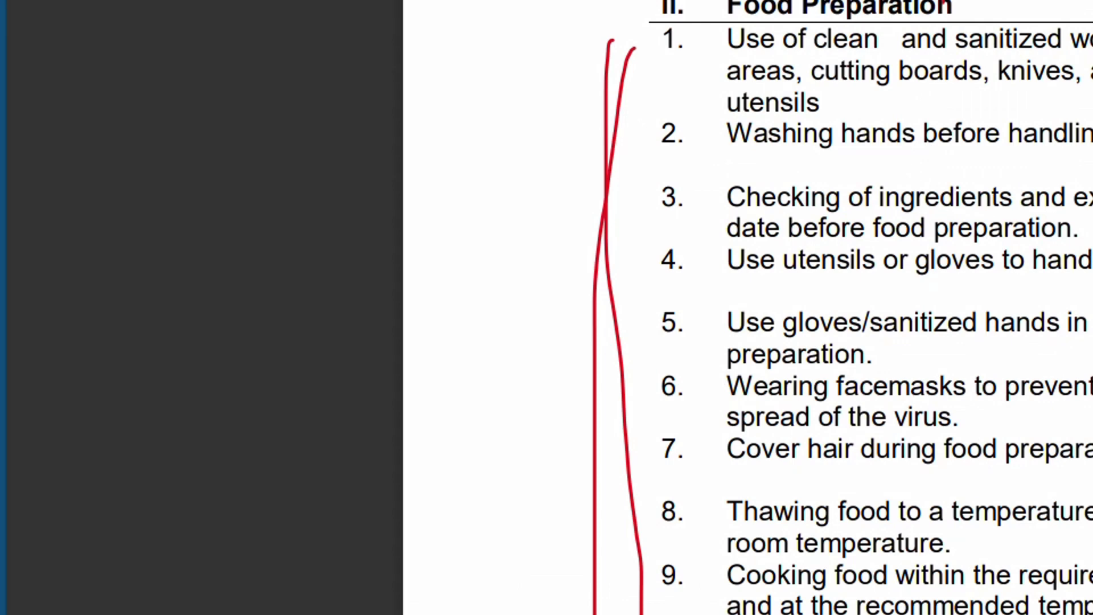
pyautogui.hotkey('alt', 'Tab')
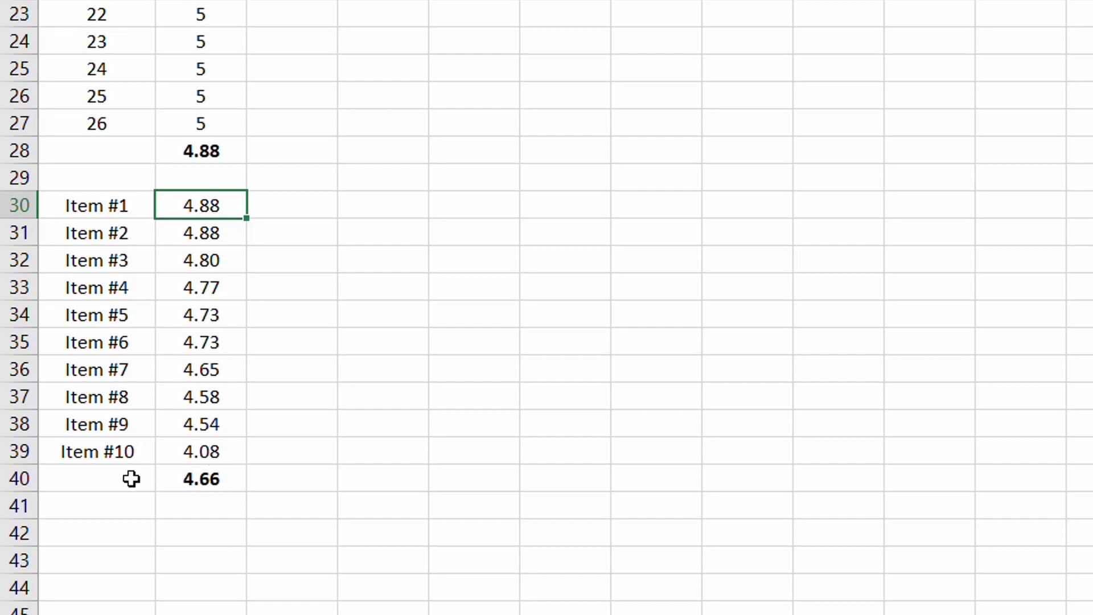
# Re-enter =AVERAGE(B30:B39) in B40 to recompute the 4.66 sub-composite mean
pyautogui.click(205, 480)
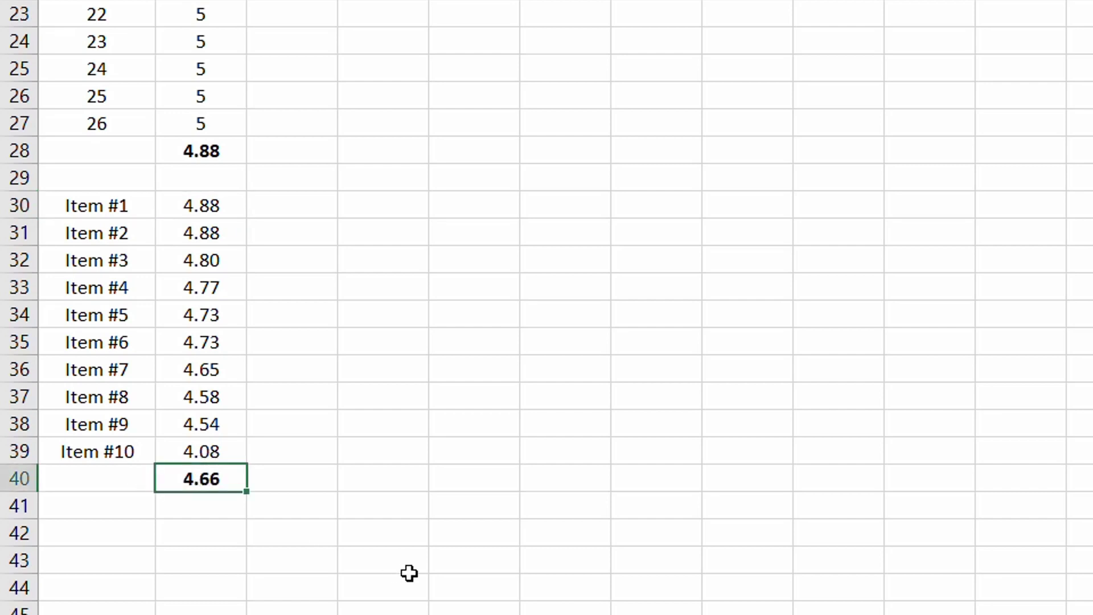
pyautogui.write('=')
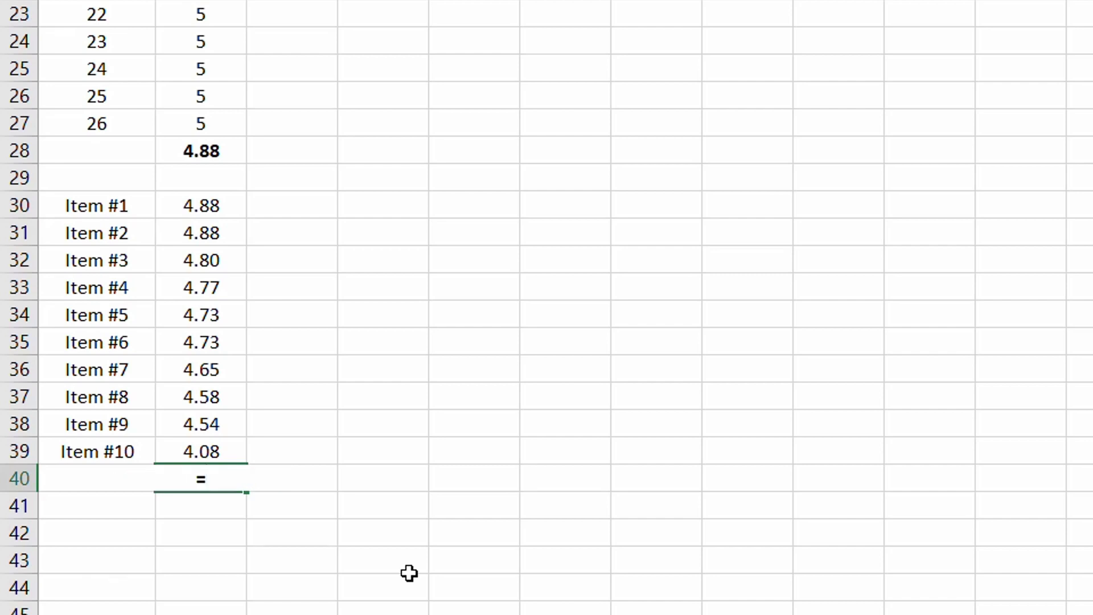
pyautogui.write('average(')
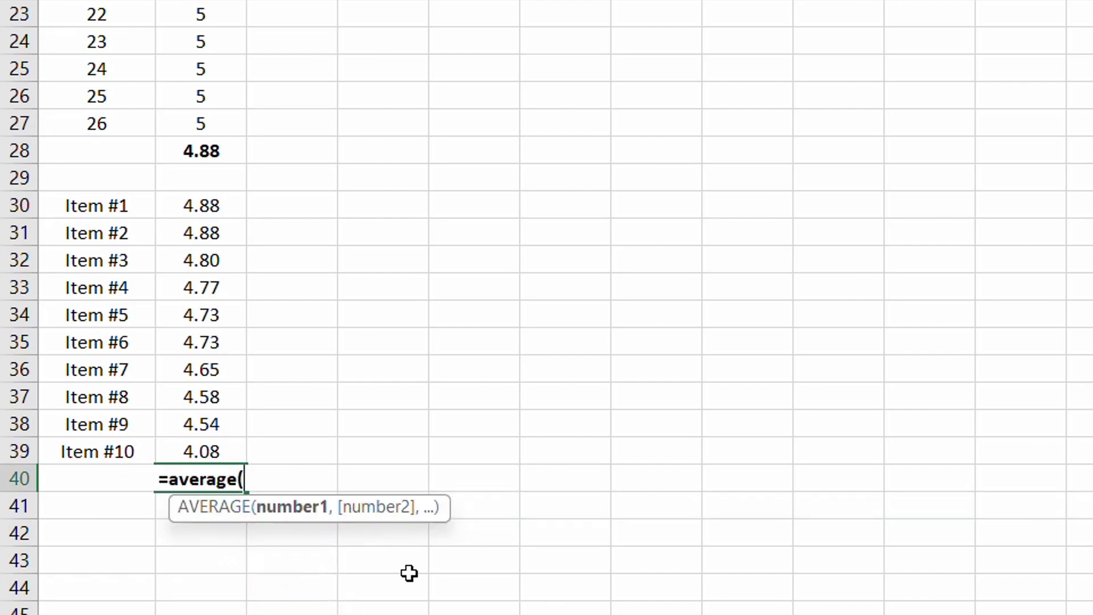
pyautogui.moveTo(182, 202); pyautogui.dragTo(185, 451)
pyautogui.press('Return')
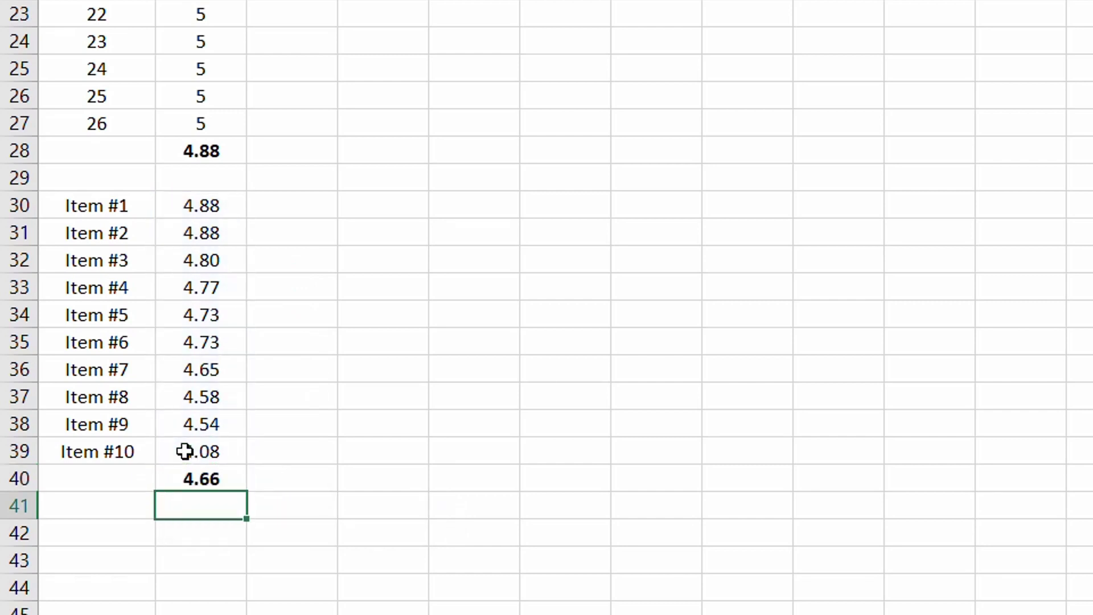
pyautogui.hotkey('alt', 'Tab')
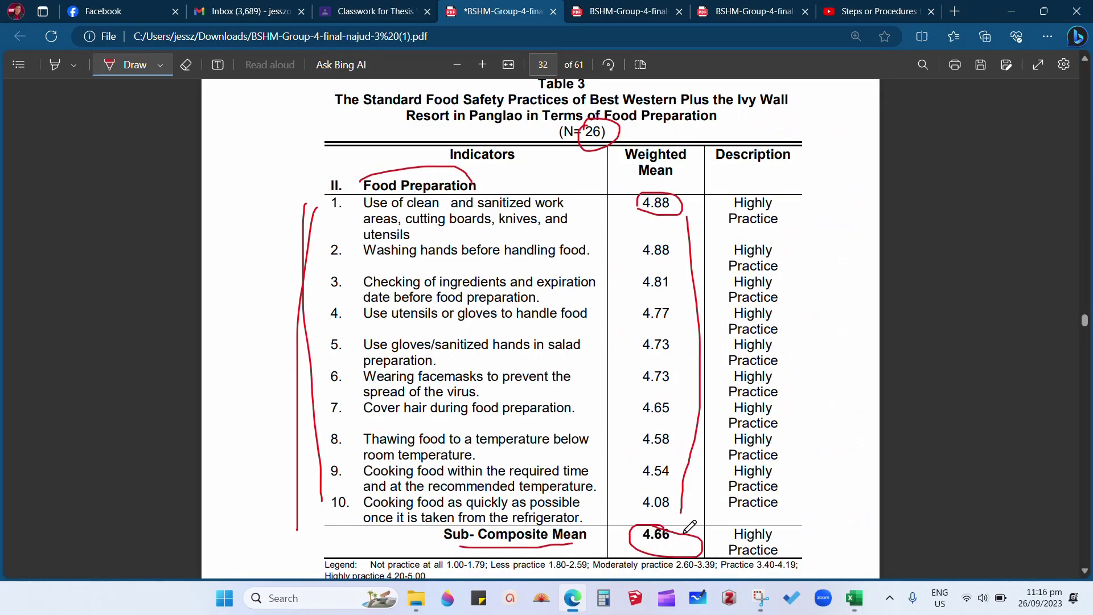
# Erase all the red brackets, underline and circles from Table 3 with the Eraser tool
pyautogui.scroll(-2, 571, 380)
pyautogui.scroll(2, 571, 381)
pyautogui.click(185, 65)
pyautogui.moveTo(631, 129)
pyautogui.mouseDown()
pyautogui.moveTo(327, 340)
pyautogui.moveTo(708, 354)
pyautogui.moveTo(708, 542)
pyautogui.moveTo(466, 534)
pyautogui.moveTo(532, 548)
pyautogui.mouseUp()
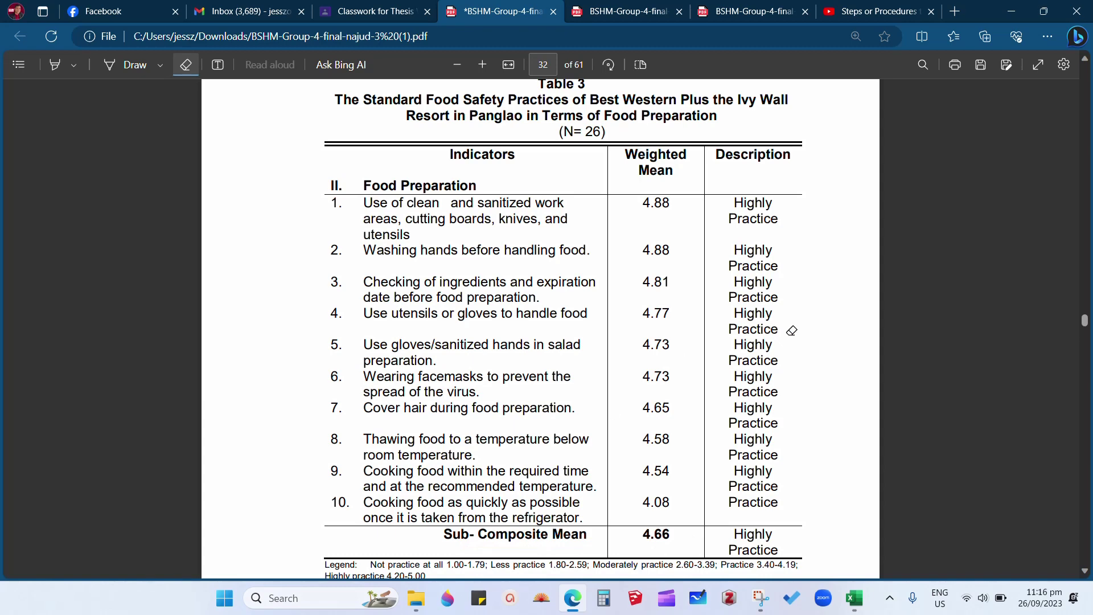
pyautogui.scroll(-2, 738, 376)
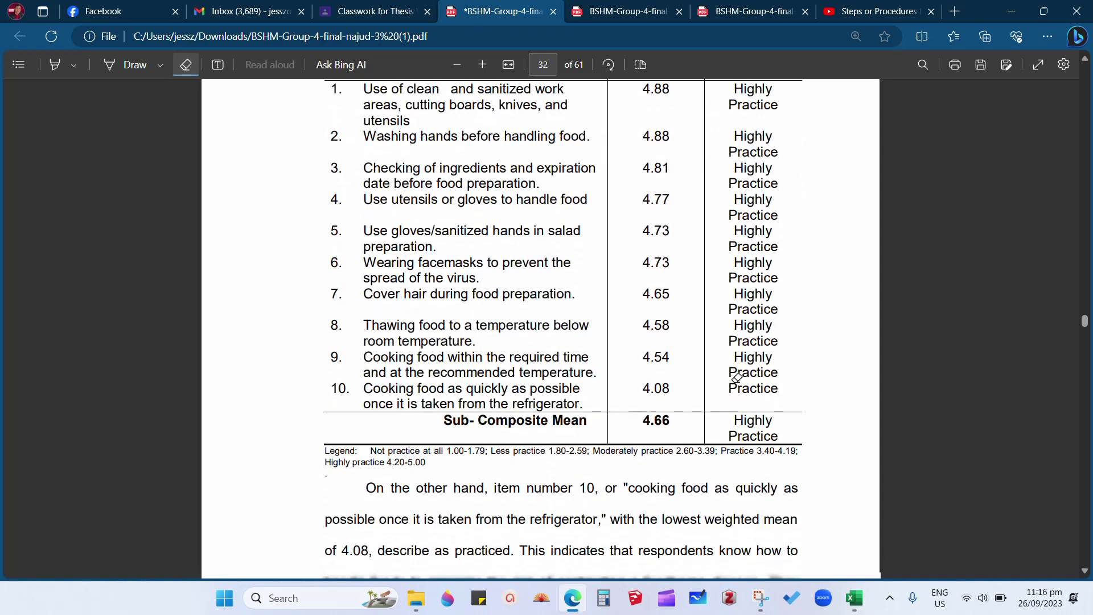
pyautogui.scroll(2, 737, 342)
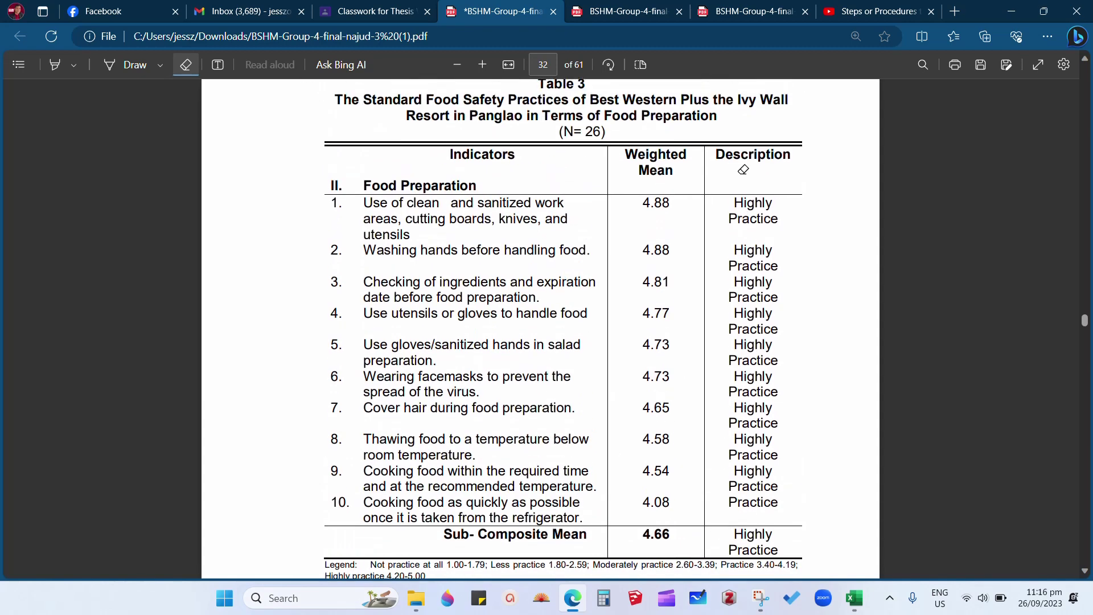
pyautogui.click(186, 74)
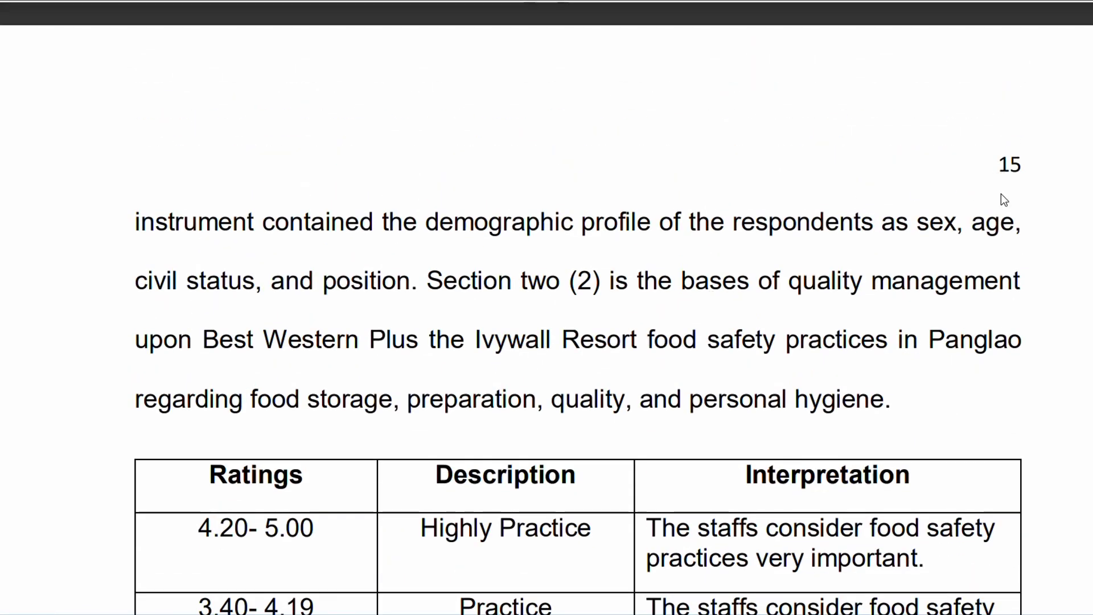
# Scroll to the Figure 3 ratings legend and highlight the 4.20–5.00 'Highly Practice' range
pyautogui.scroll(-5, 1000, 193)
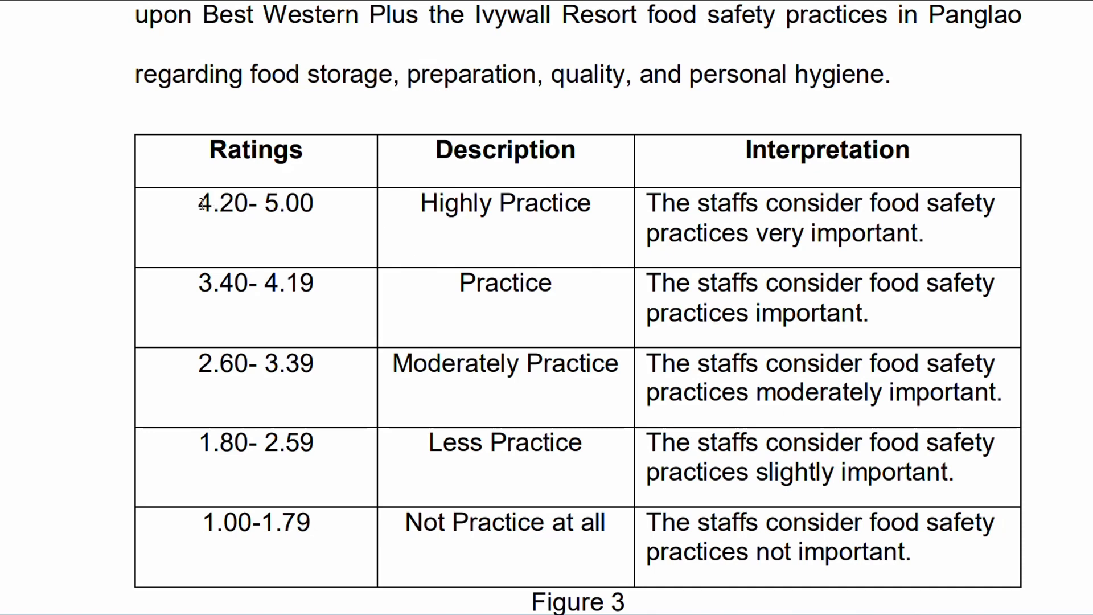
pyautogui.moveTo(200, 203); pyautogui.dragTo(309, 202)
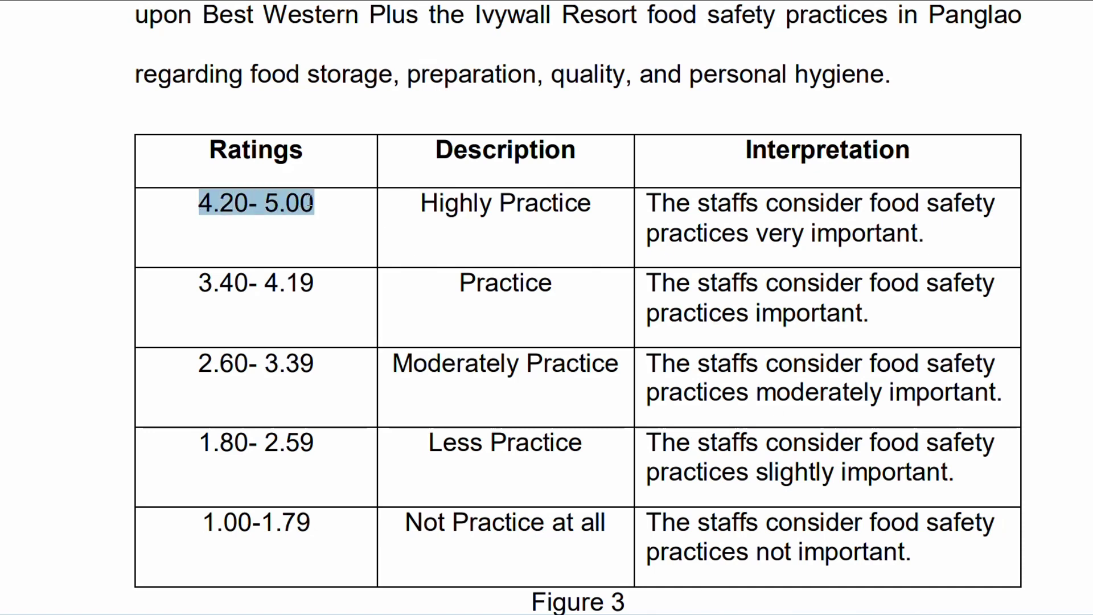
pyautogui.click(452, 209)
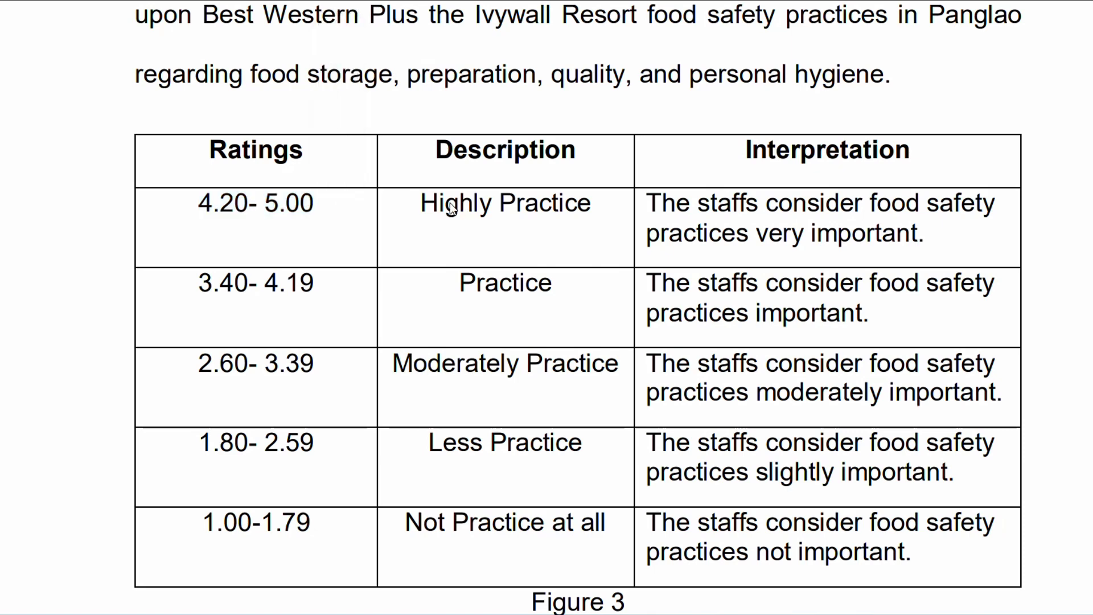